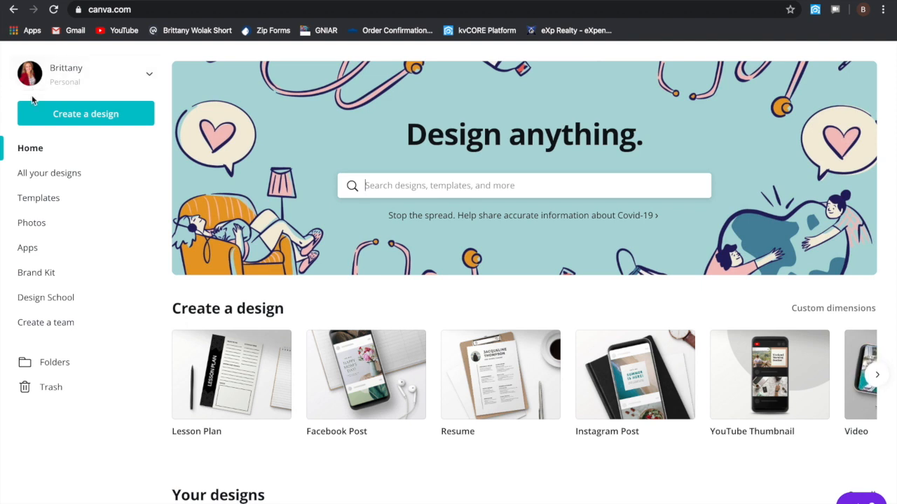
# Step: Open Facebook in a new tab, go to the Britt's Real Estate page and close the chat window
pyautogui.click(173, 1)
pyautogui.write('face')
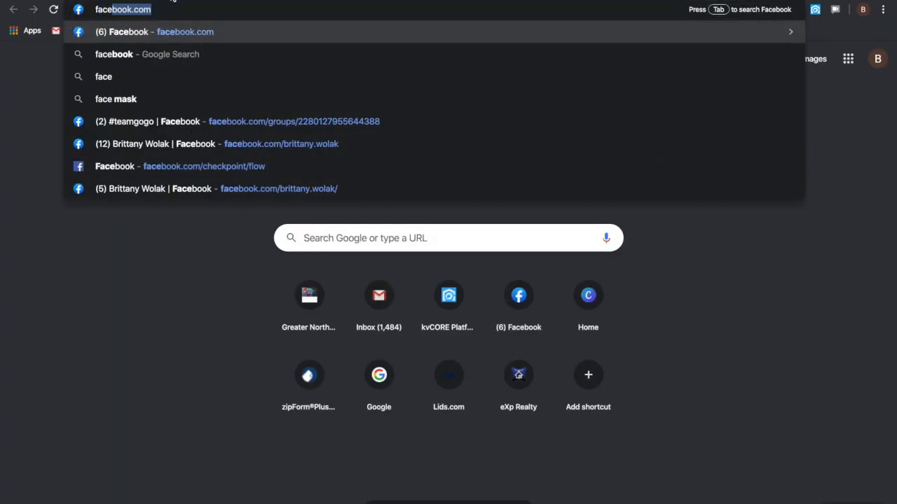
pyautogui.press('Return')
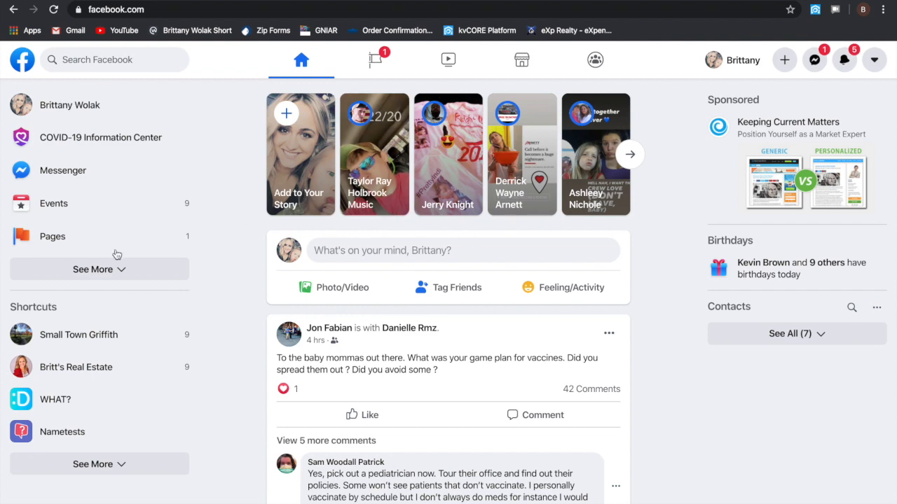
pyautogui.click(105, 367)
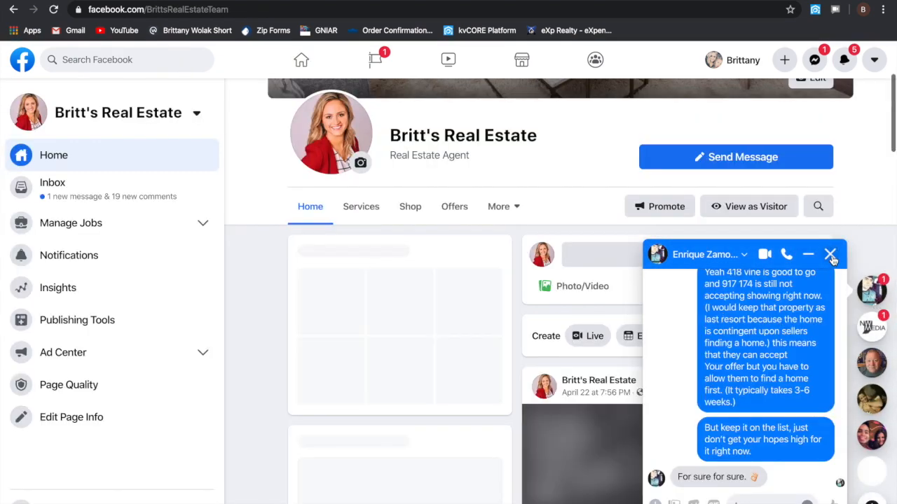
pyautogui.click(830, 254)
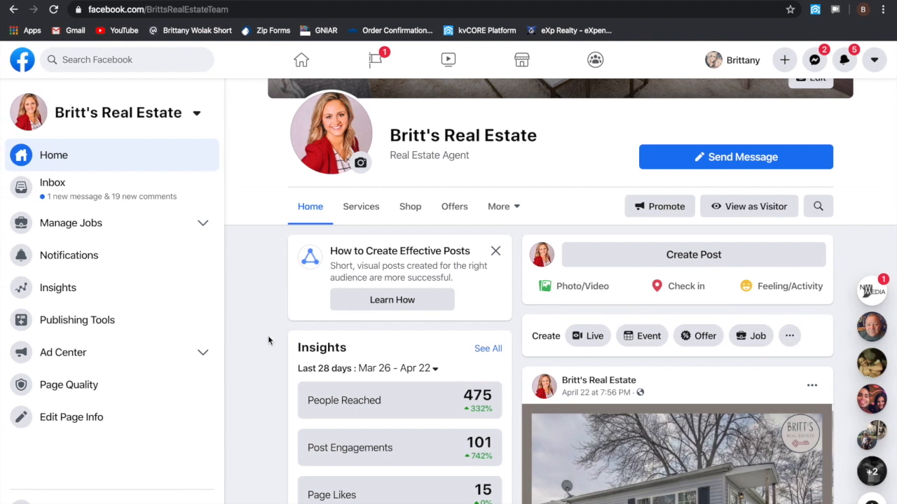
# Step: Search Google for pinterest and open the Pinterest website
pyautogui.click(354, 9)
pyautogui.write('pinter')
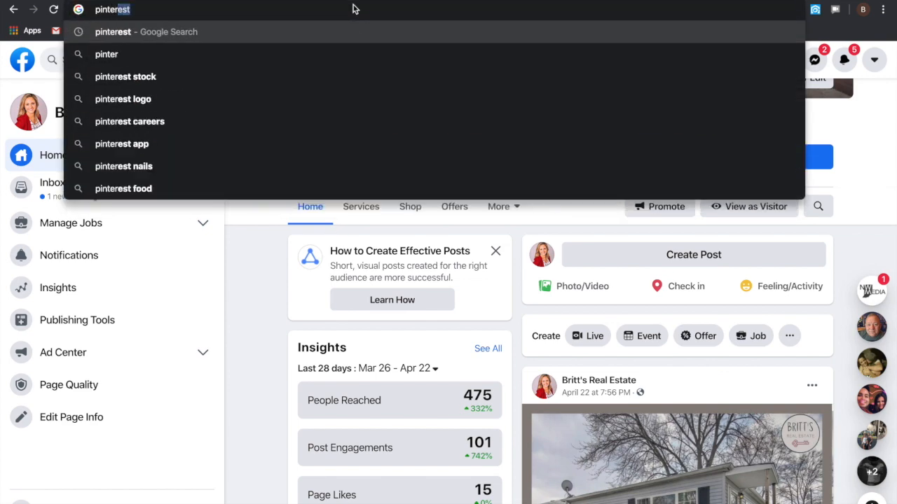
pyautogui.press('Return')
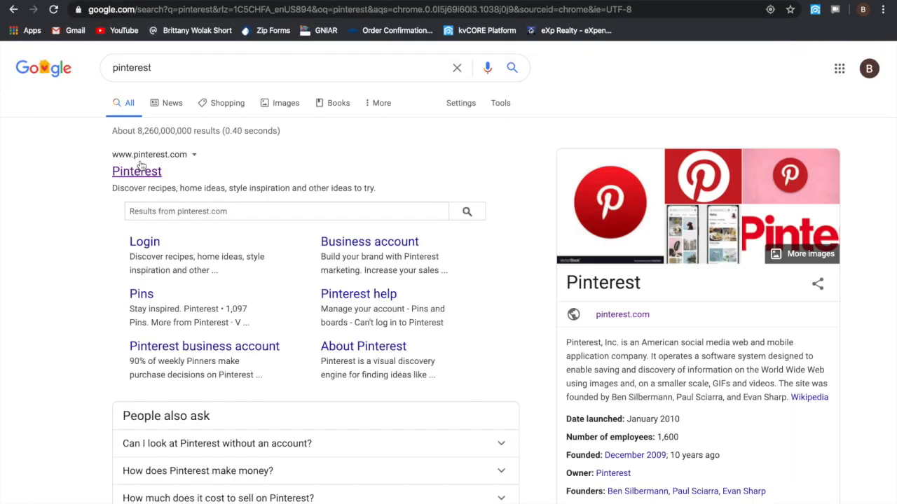
pyautogui.click(140, 167)
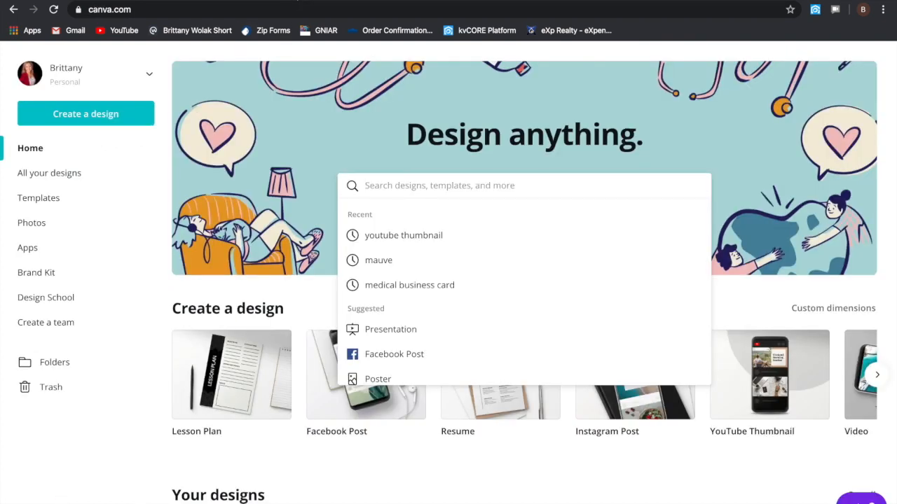
# Step: Return to Canva and open the Brand Kit to view the brand logo, colors and fonts
pyautogui.click(35, 448)
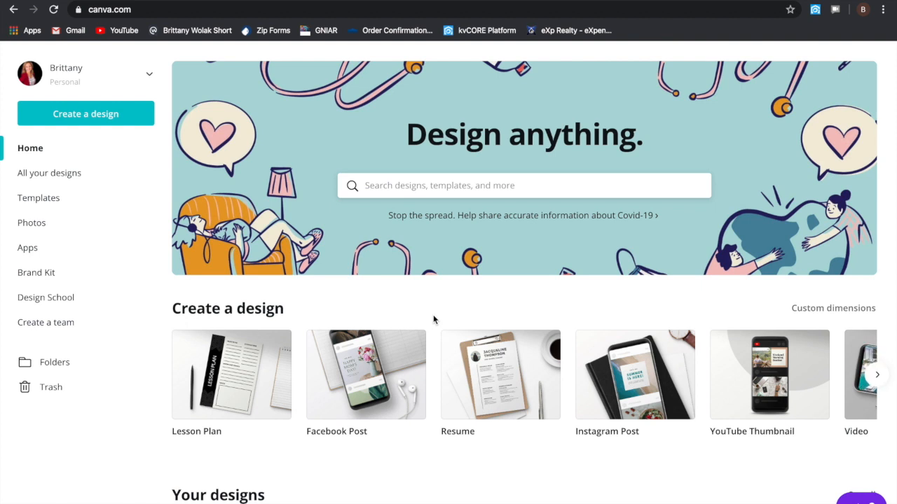
pyautogui.click(38, 277)
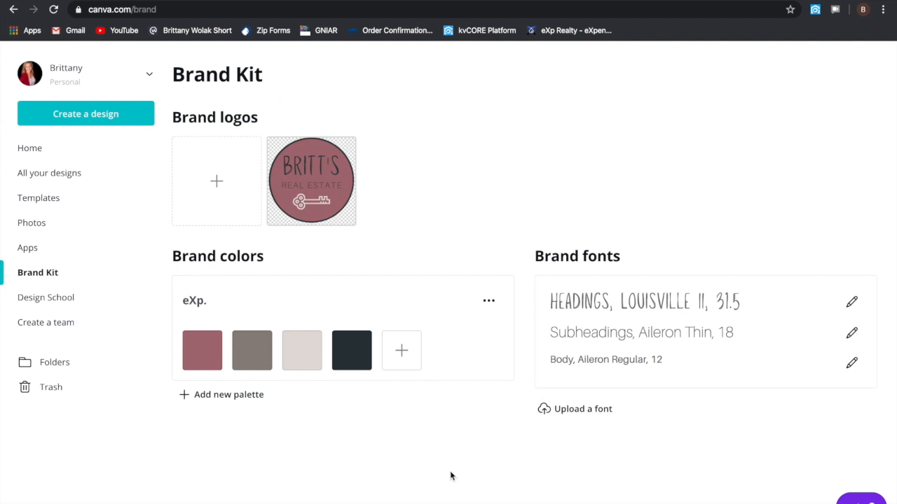
# Step: Open the template library and show the Facebook Posts category
pyautogui.click(64, 204)
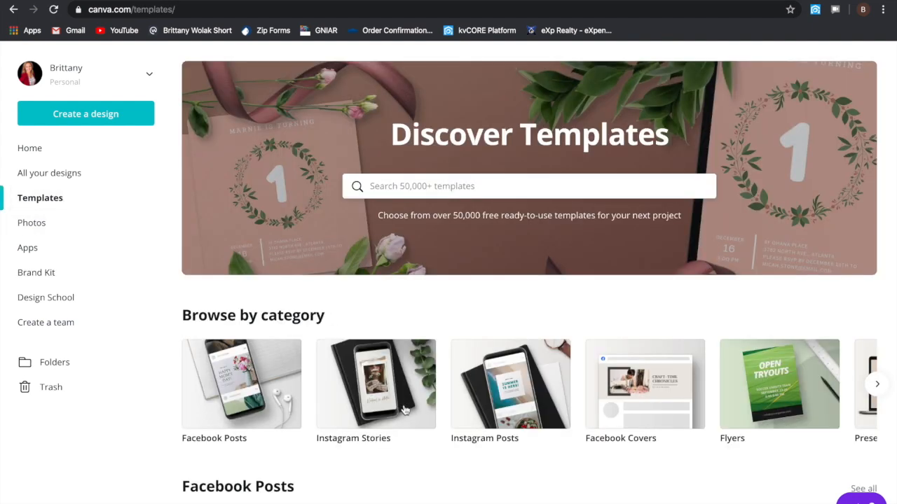
pyautogui.scroll(-2, 210, 336)
pyautogui.scroll(-1, 362, 431)
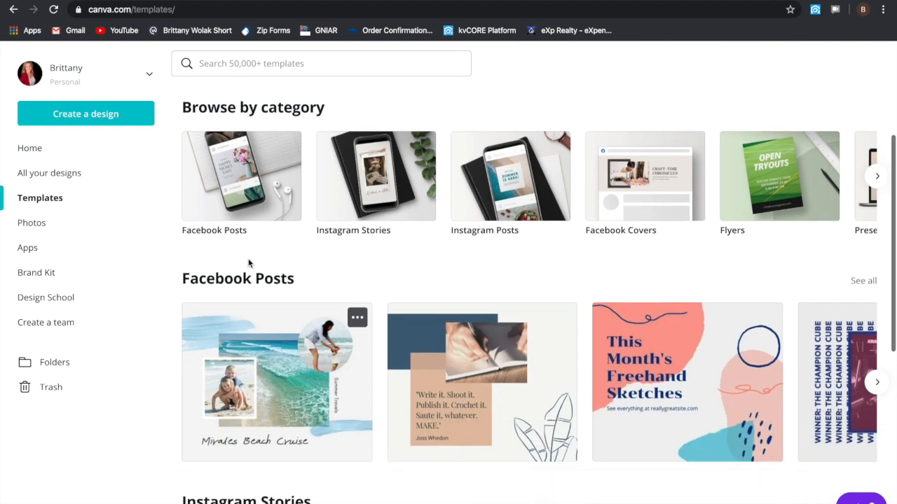
pyautogui.click(251, 187)
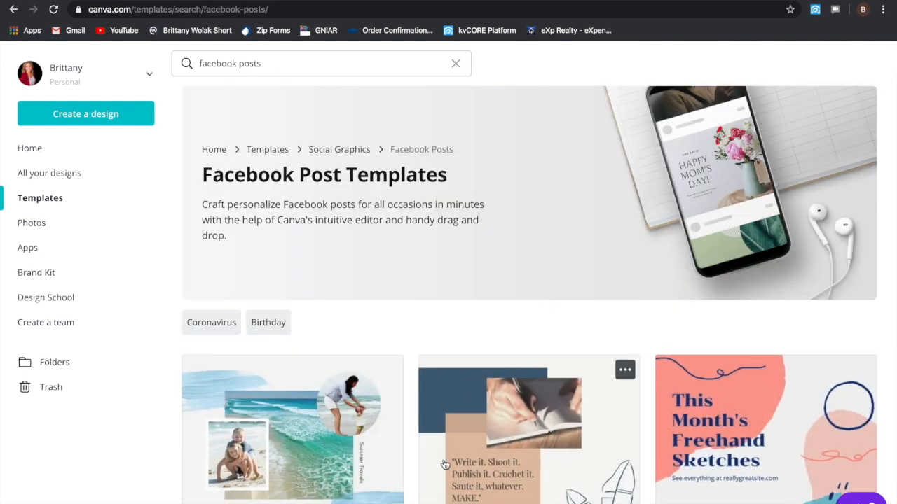
# Step: Browse the Facebook post templates and start a design from the Blue and Coral Flowers Birthday Facebook Post template
pyautogui.scroll(-2, 385, 358)
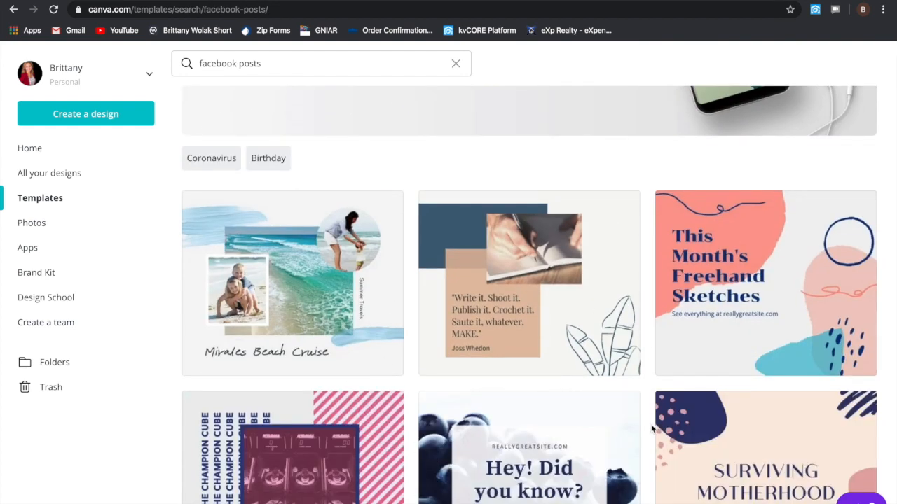
pyautogui.scroll(-5, 651, 428)
pyautogui.scroll(-10, 651, 423)
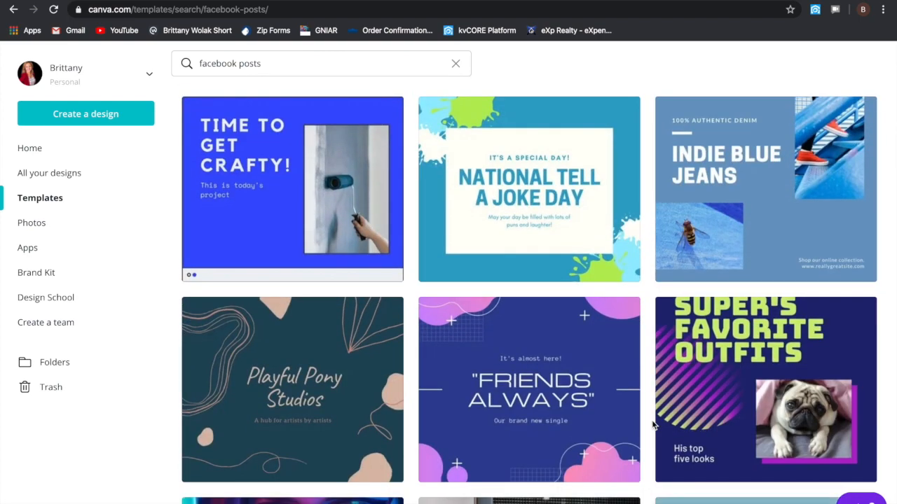
pyautogui.scroll(-2, 652, 424)
pyautogui.scroll(-5, 652, 420)
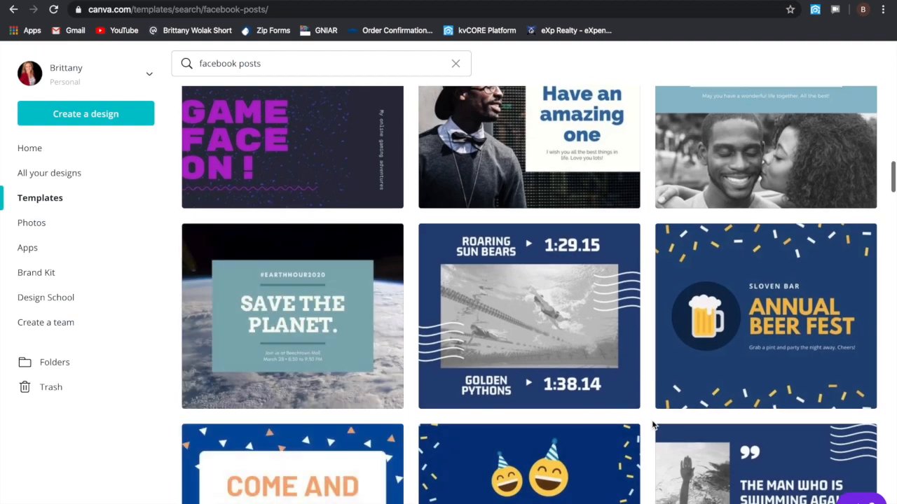
pyautogui.scroll(-3, 651, 423)
pyautogui.scroll(-6, 652, 424)
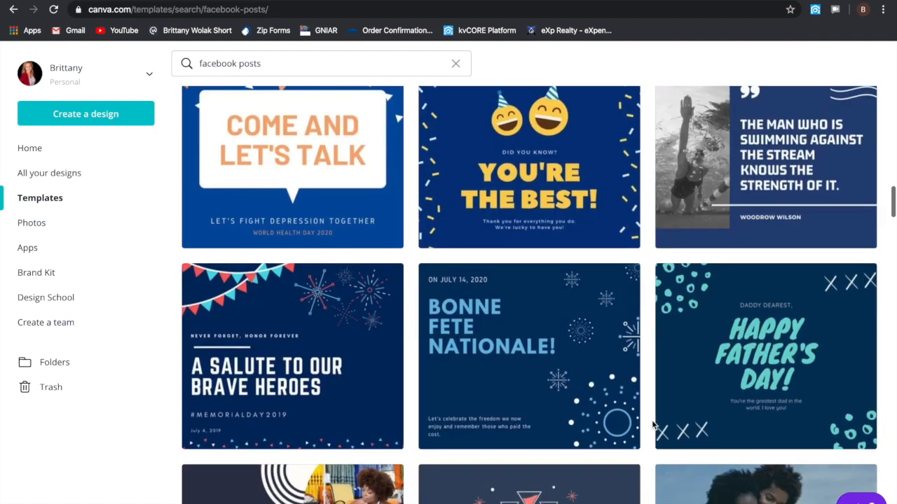
pyautogui.scroll(-3, 652, 425)
pyautogui.scroll(-3, 652, 425)
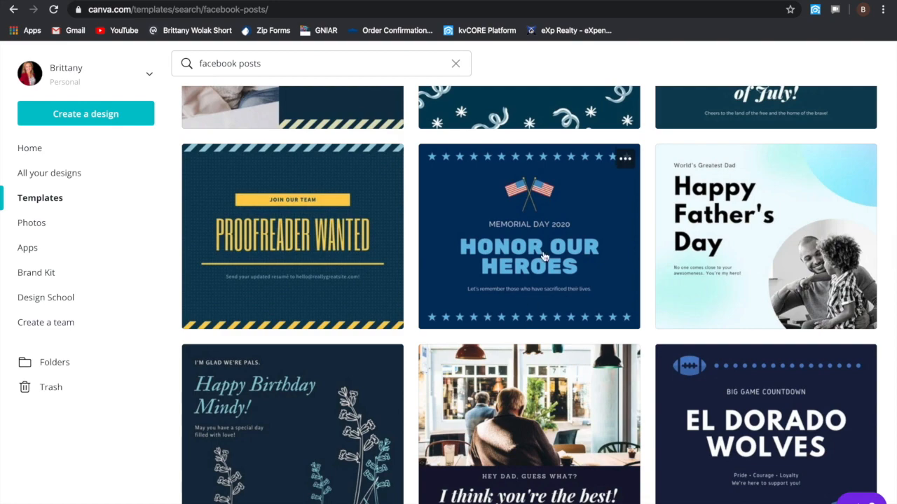
pyautogui.scroll(-2, 705, 452)
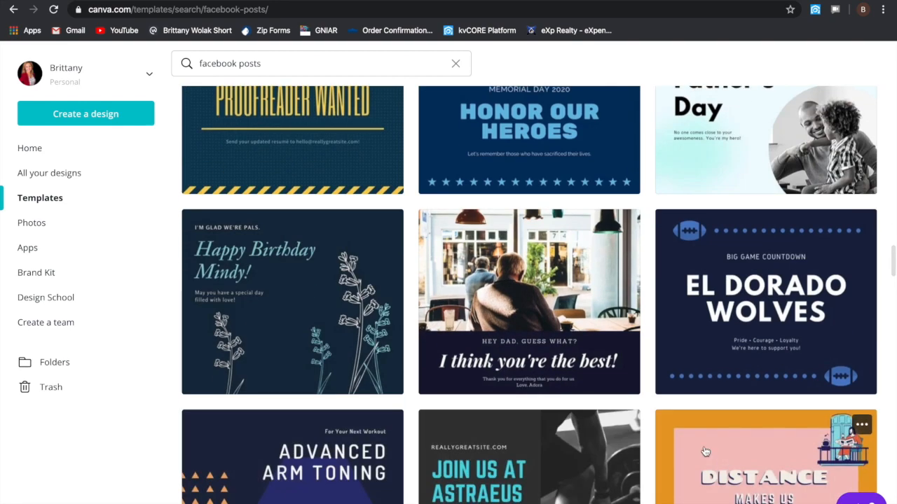
pyautogui.click(306, 318)
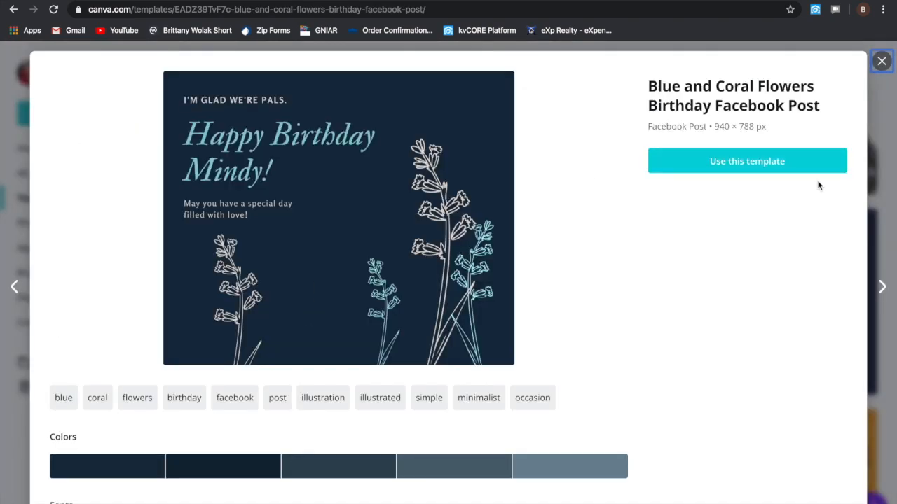
pyautogui.click(812, 156)
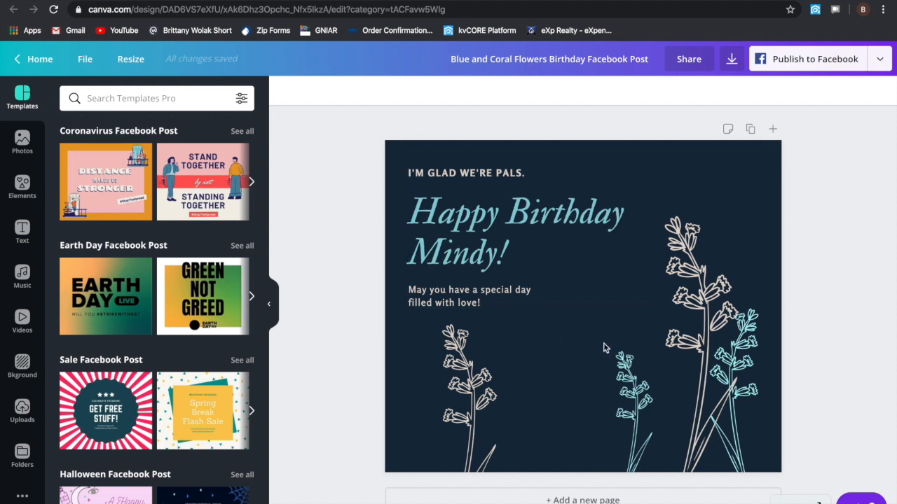
# Step: Try the mauve brand color on the page background, and settle on the grey-brown color of the eXp. palette
pyautogui.click(714, 174)
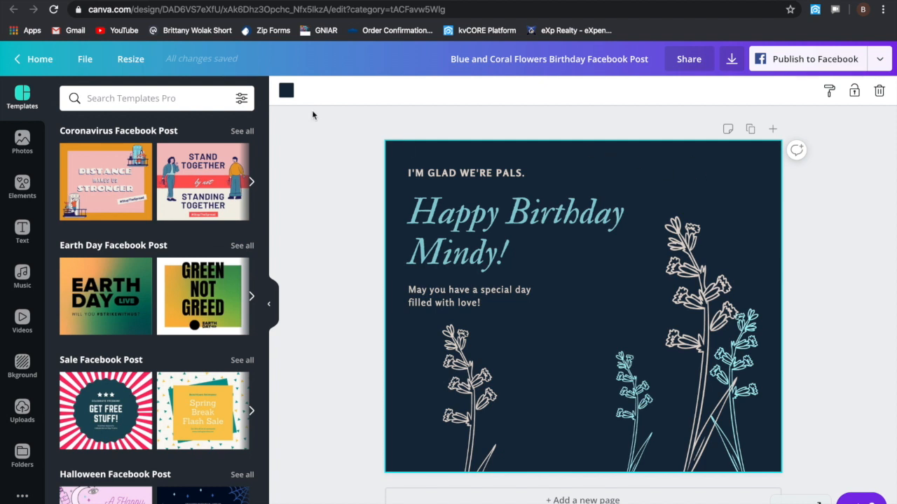
pyautogui.click(286, 92)
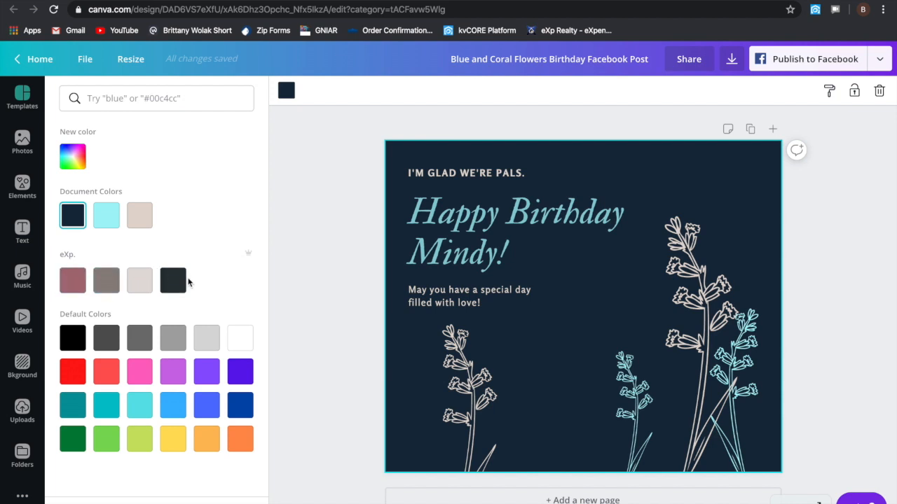
pyautogui.click(67, 284)
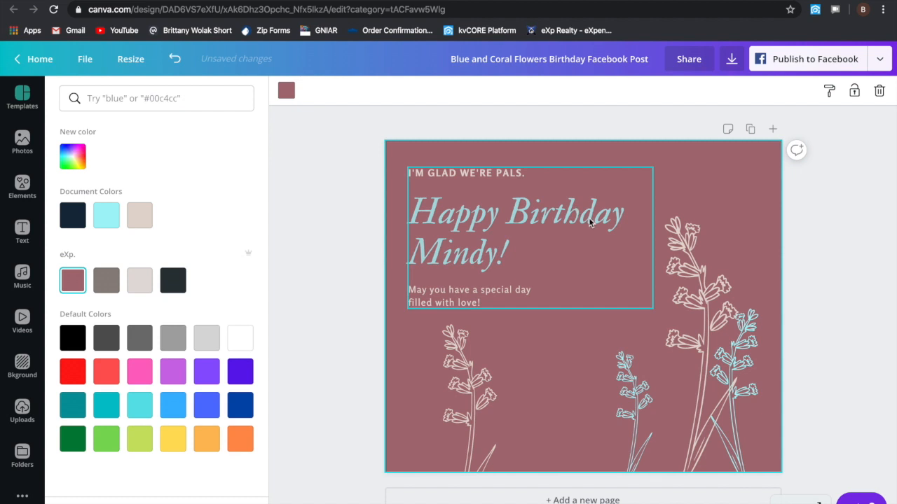
pyautogui.click(144, 292)
pyautogui.click(112, 284)
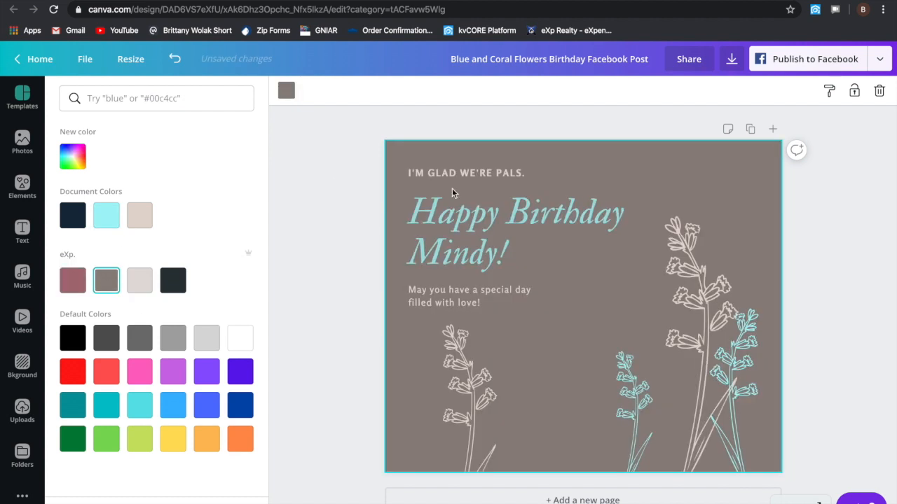
# Step: Recolor the whole birthday heading with the mauve eXp. brand color and set its font to Louisville II
pyautogui.click(539, 218)
pyautogui.click(539, 217)
pyautogui.doubleClick(539, 216)
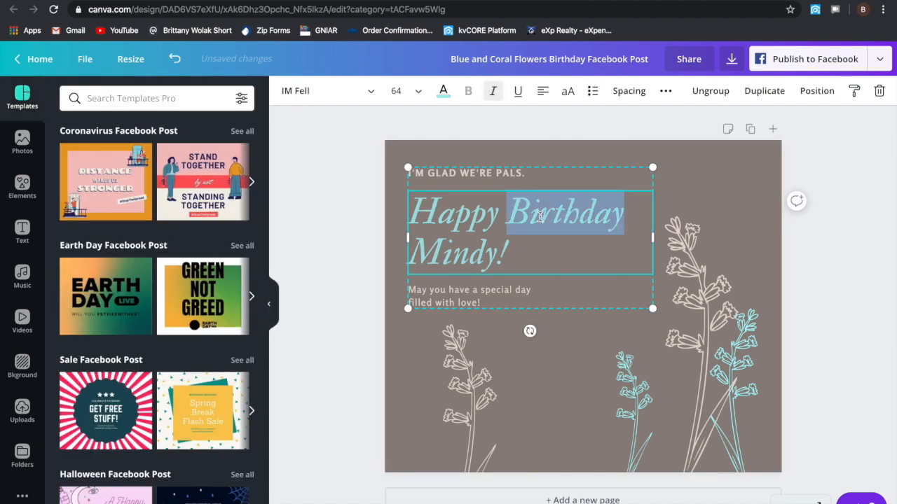
pyautogui.click(528, 255)
pyautogui.moveTo(528, 255); pyautogui.dragTo(413, 206)
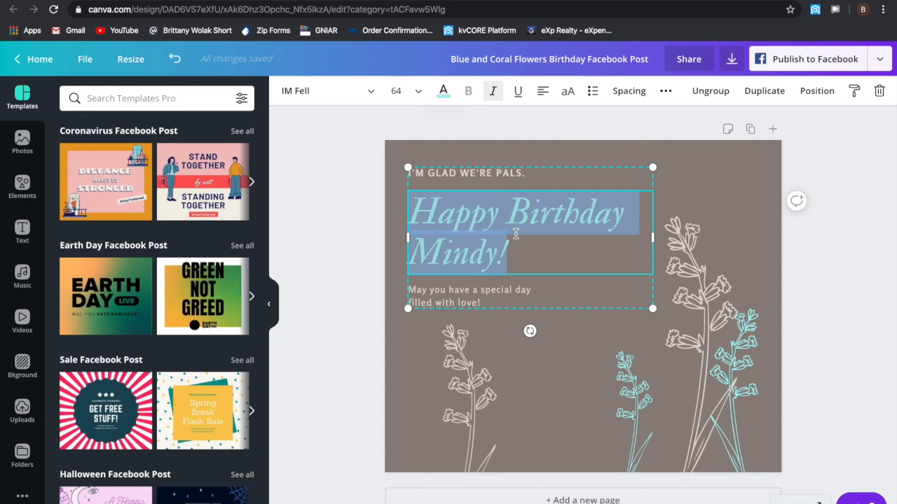
pyautogui.click(443, 92)
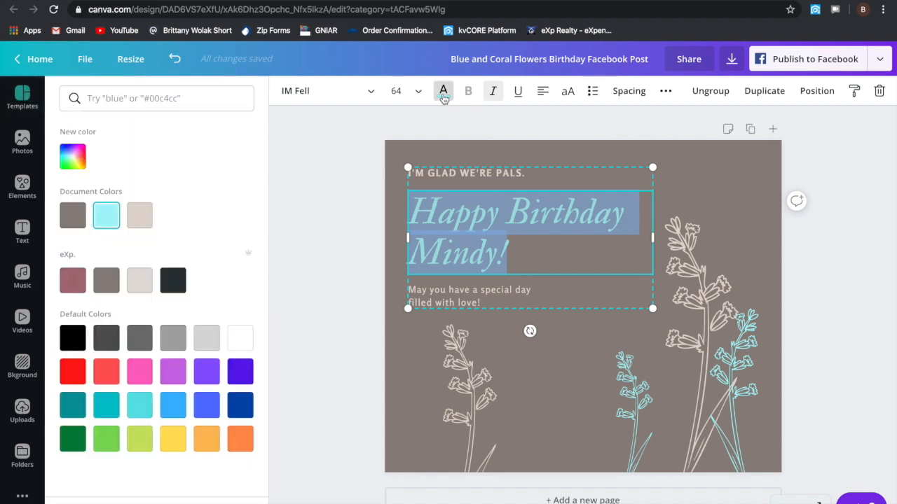
pyautogui.click(74, 280)
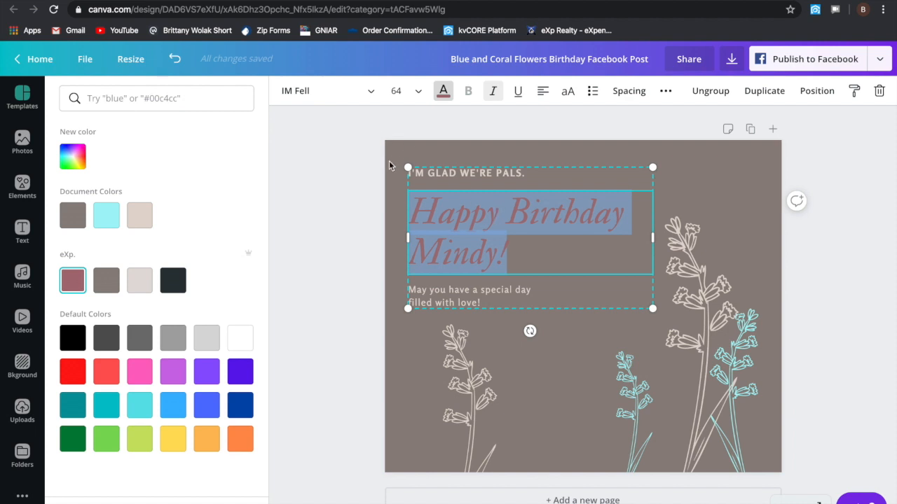
pyautogui.click(372, 99)
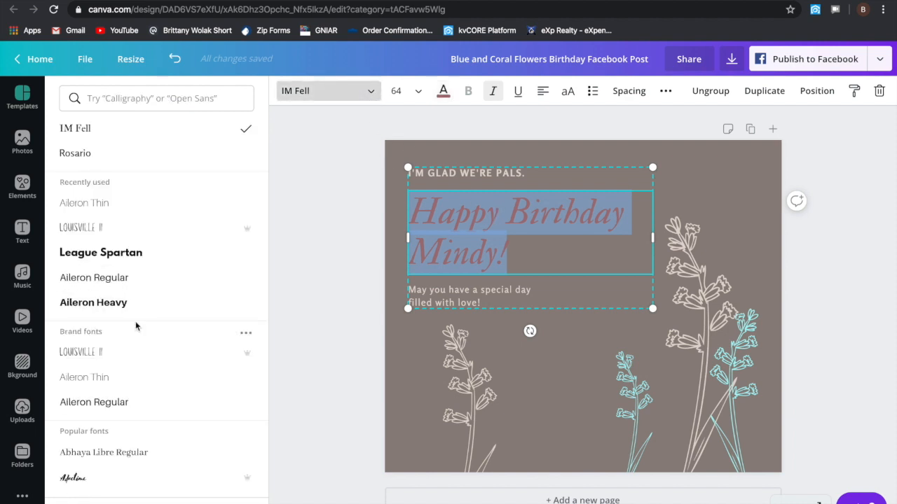
pyautogui.click(103, 358)
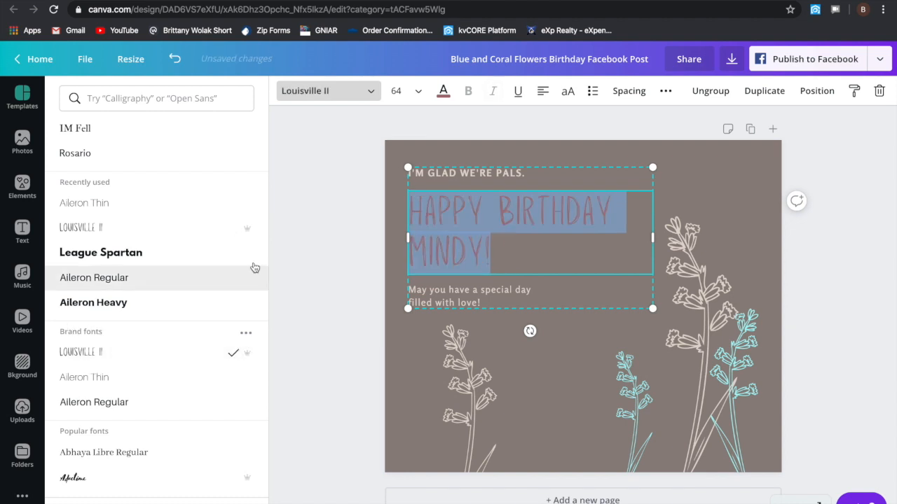
# Step: Try the light beige color of the eXp. palette as the page background, and undo that change
pyautogui.click(636, 395)
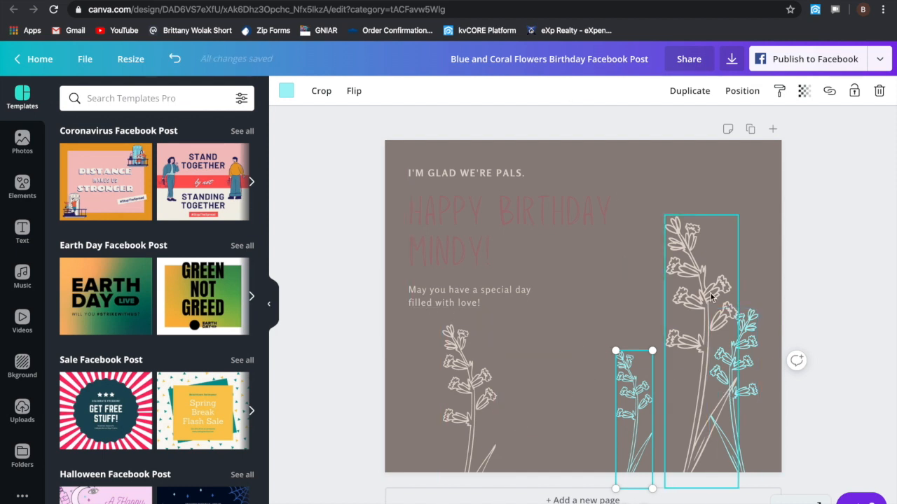
pyautogui.click(704, 169)
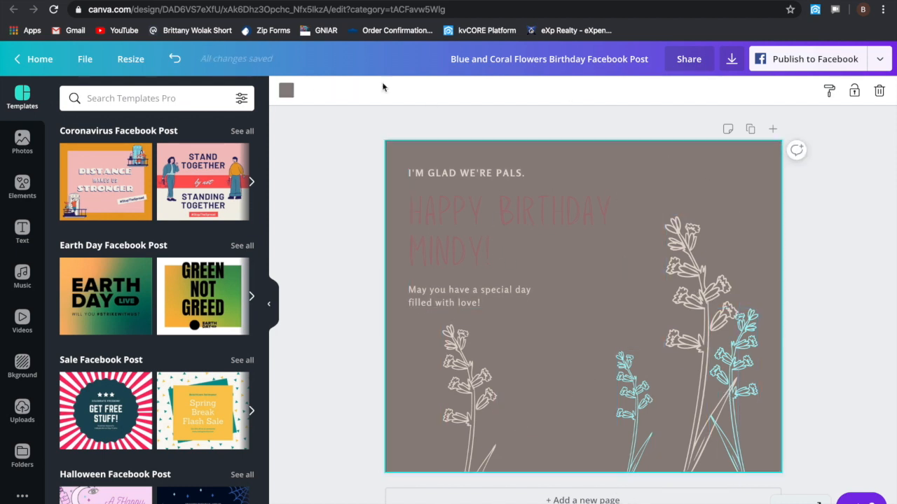
pyautogui.click(287, 90)
pyautogui.click(138, 281)
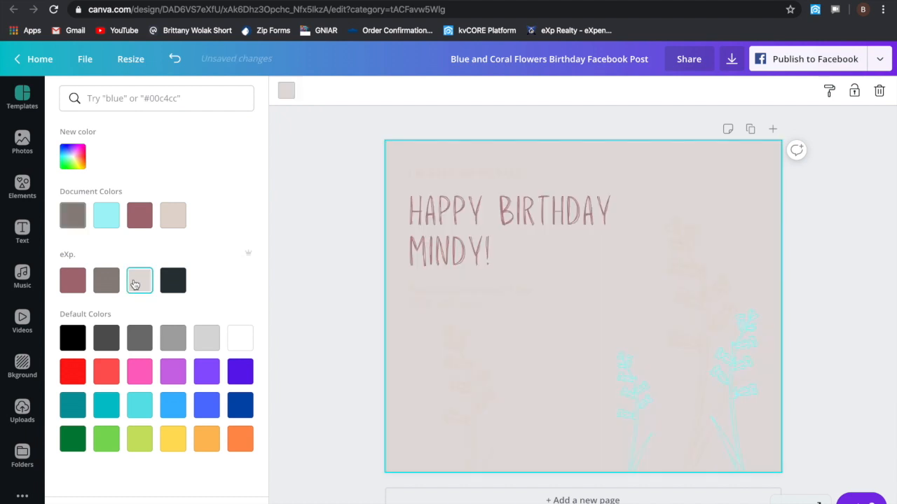
pyautogui.click(690, 334)
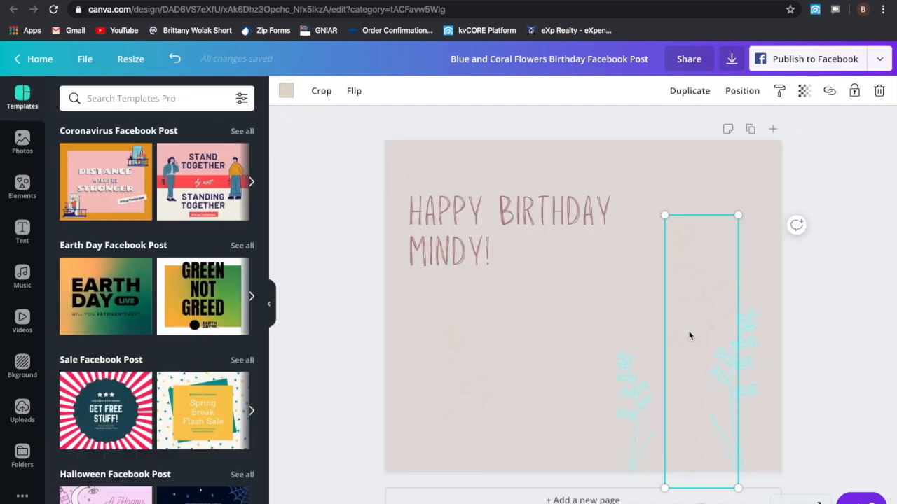
pyautogui.click(175, 59)
# Step: Recolor the "May you have a special day filled with love!" message and the "I'M GLAD WE'RE PALS." line with the mauve brand color
pyautogui.click(481, 304)
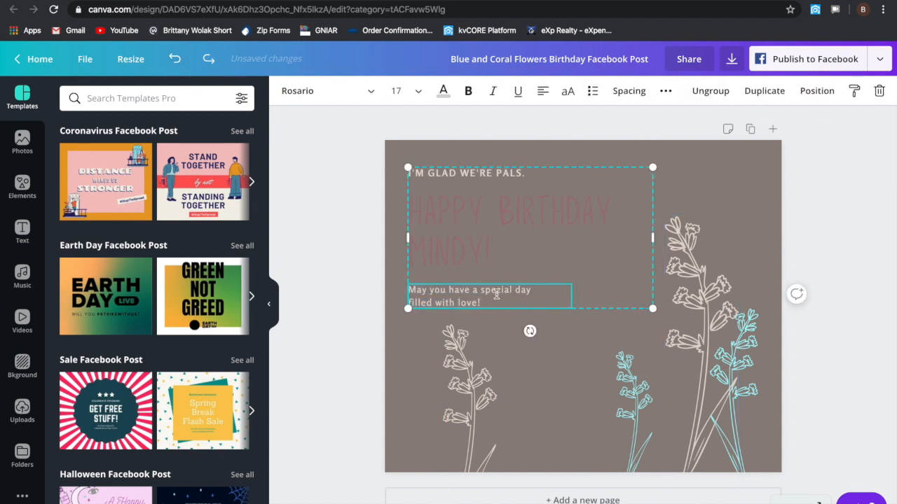
pyautogui.tripleClick(430, 296)
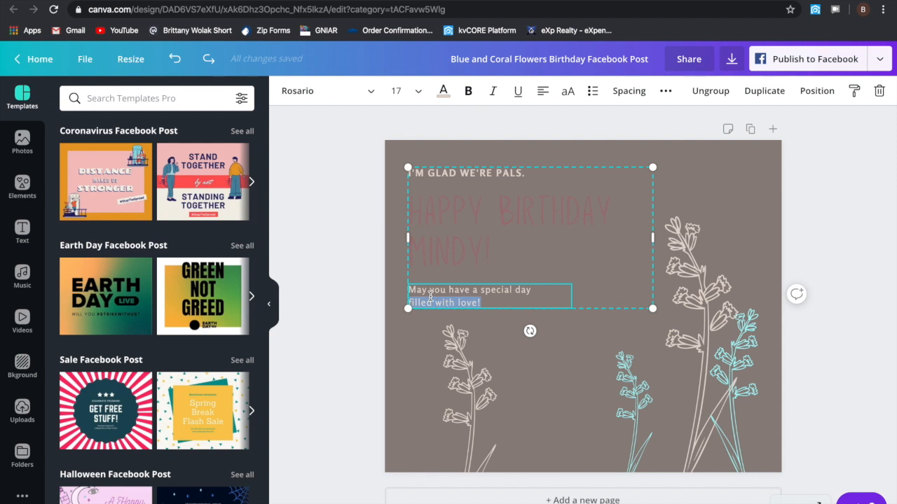
pyautogui.moveTo(483, 303); pyautogui.dragTo(413, 288)
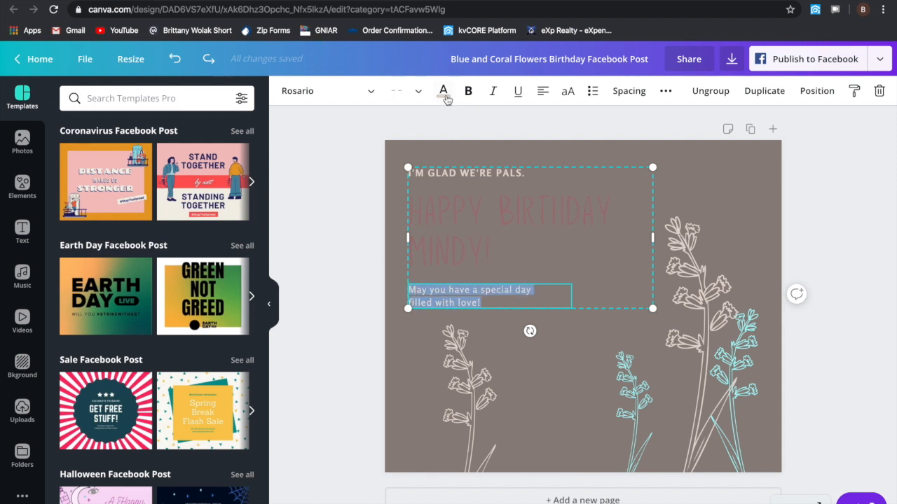
pyautogui.click(442, 92)
pyautogui.click(131, 224)
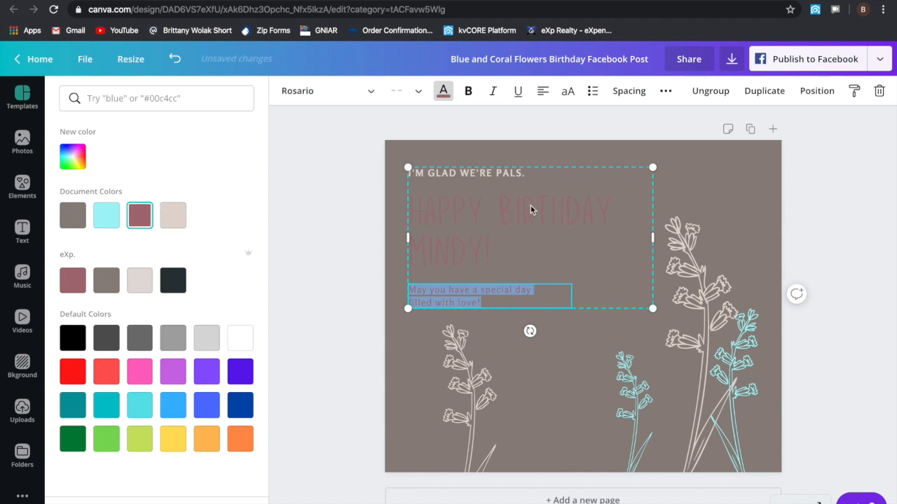
pyautogui.click(528, 172)
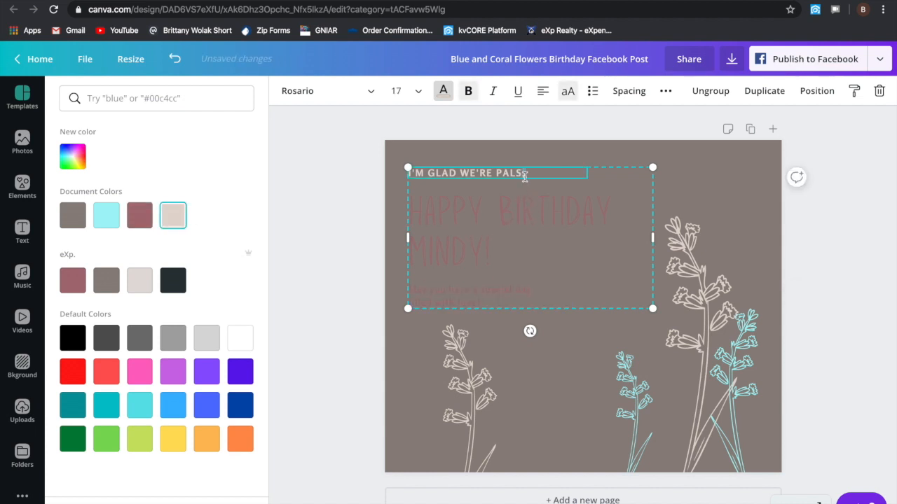
pyautogui.click(524, 178)
pyautogui.click(80, 279)
# Step: Recolor the light flower below the message and the tall flower on the page's right side with the mauve eXp. color
pyautogui.click(448, 411)
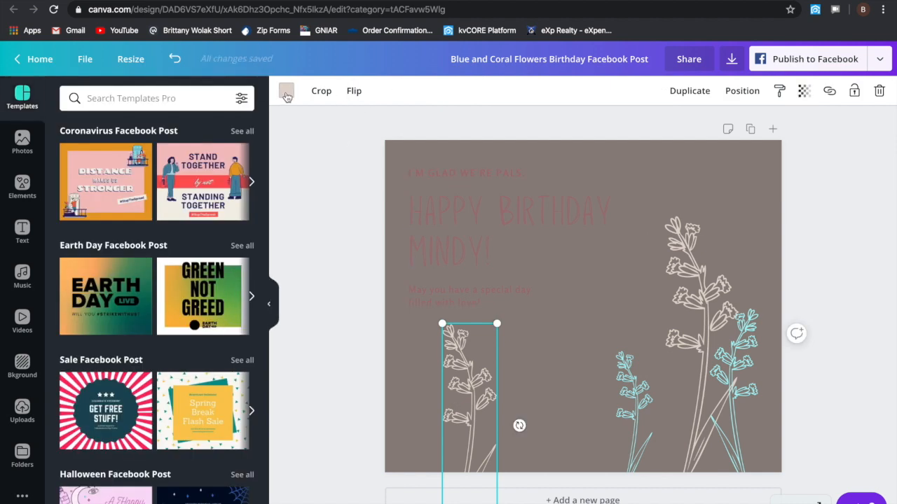
pyautogui.click(285, 91)
pyautogui.click(73, 280)
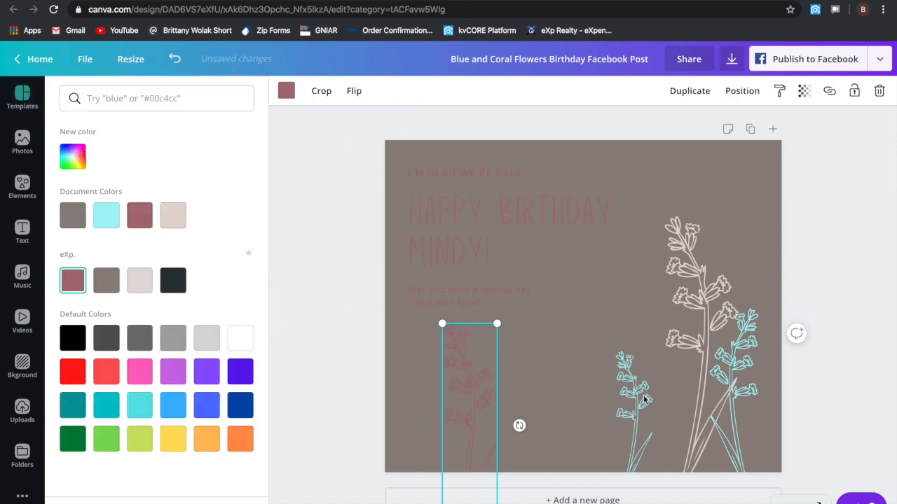
pyautogui.click(684, 364)
pyautogui.click(73, 282)
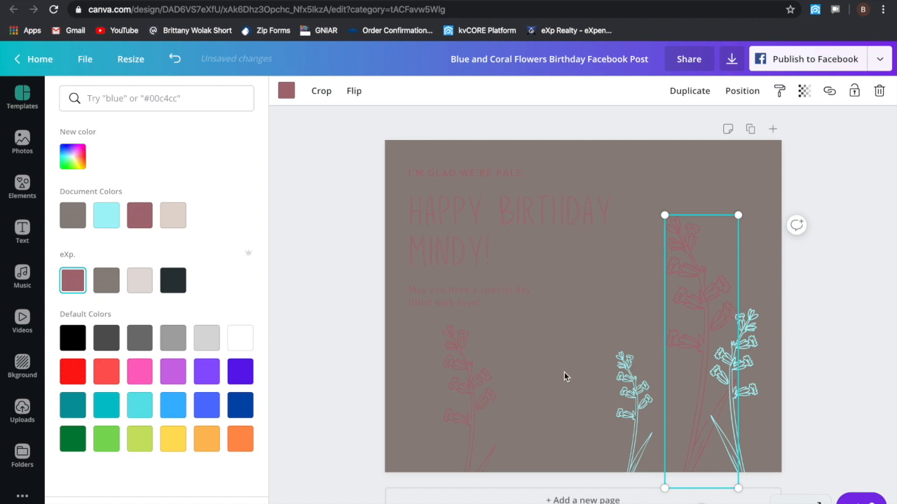
# Step: Set the tall right flower and the page background to the light beige color of the eXp. palette
pyautogui.click(286, 91)
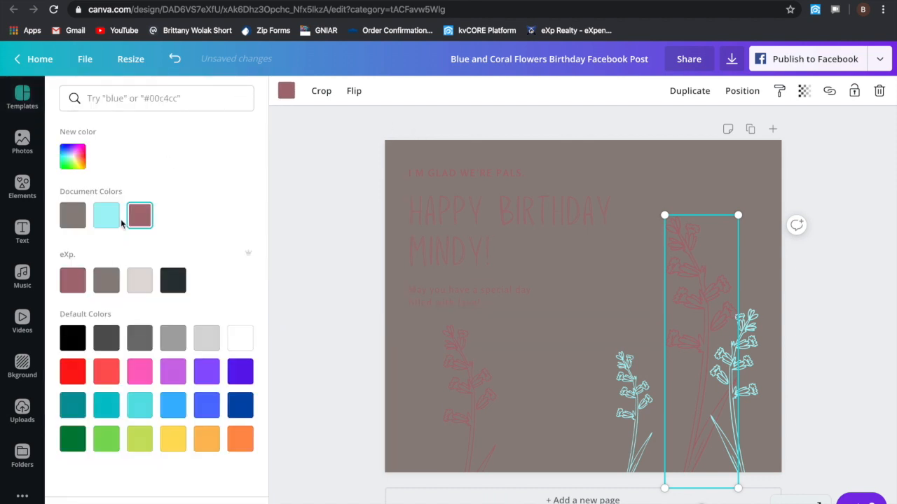
pyautogui.click(140, 280)
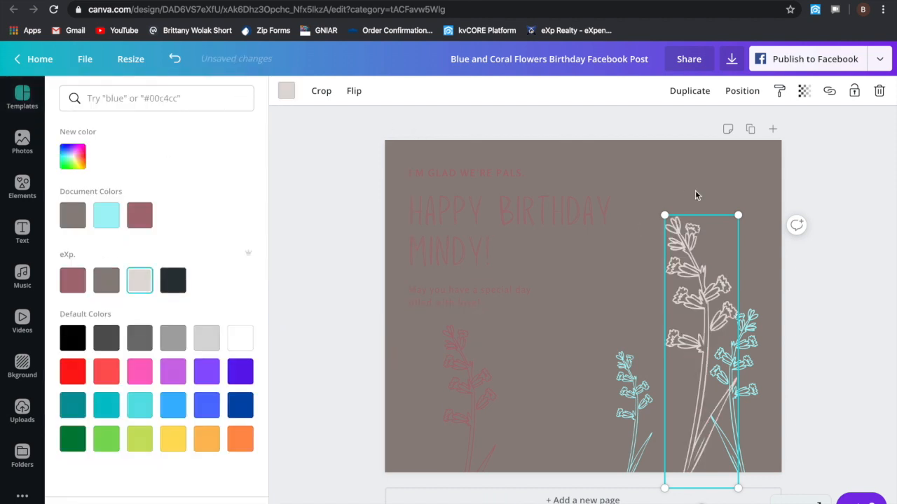
pyautogui.click(286, 91)
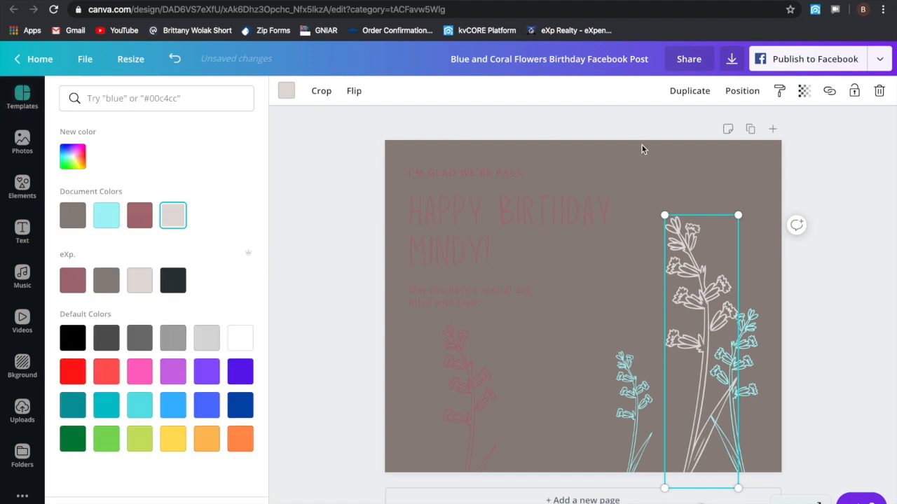
pyautogui.click(716, 167)
pyautogui.click(286, 91)
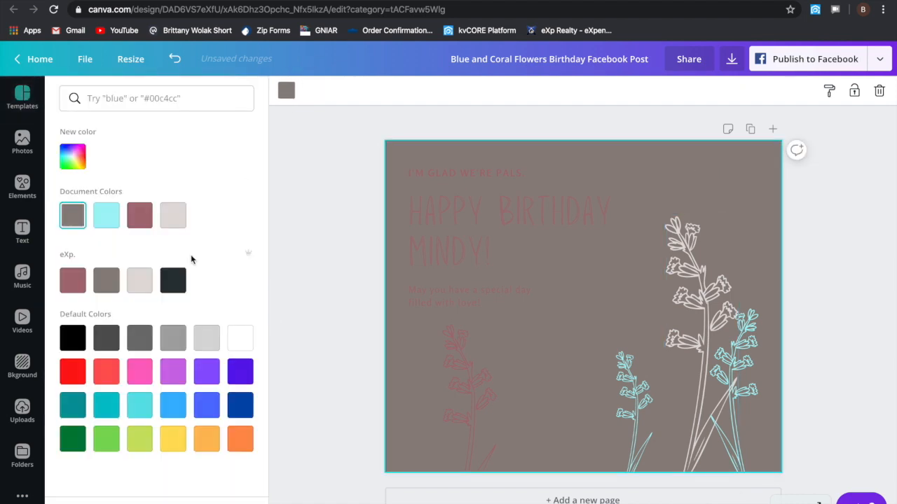
pyautogui.click(148, 283)
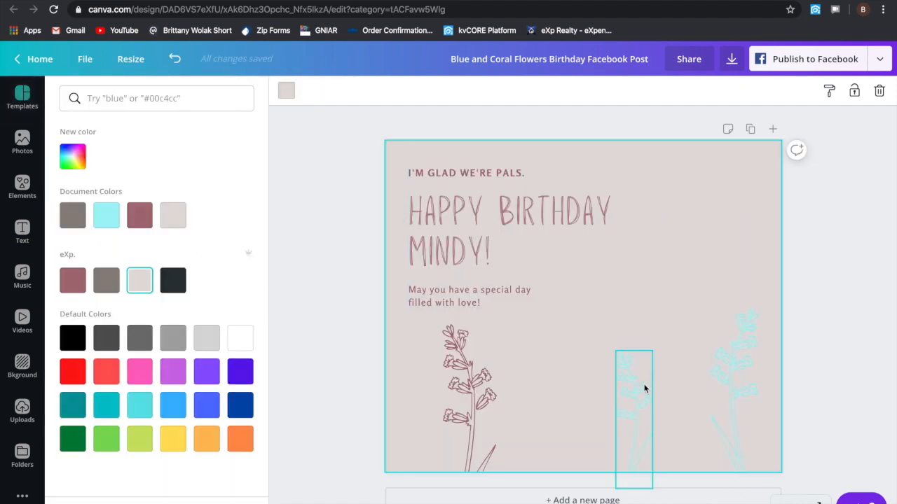
# Step: Delete the two light blue flowers and the mauve flower below the message
pyautogui.click(639, 385)
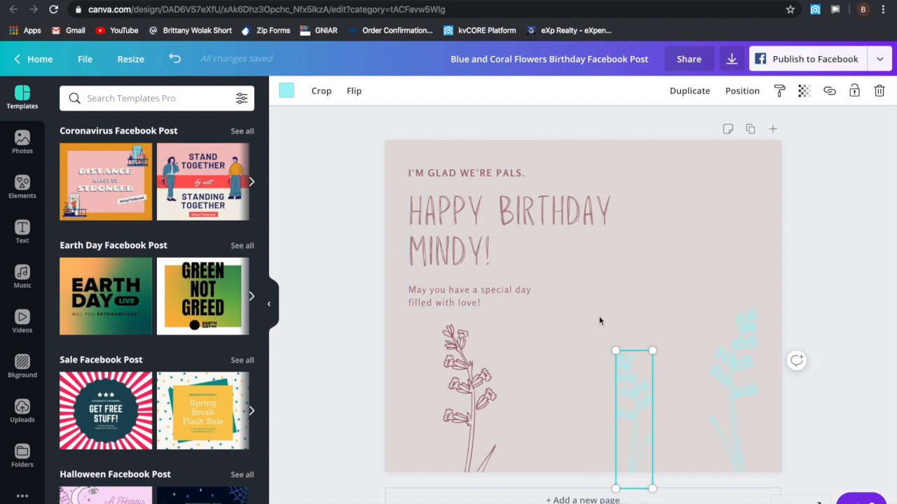
pyautogui.press('Delete')
pyautogui.click(714, 377)
pyautogui.press('Delete')
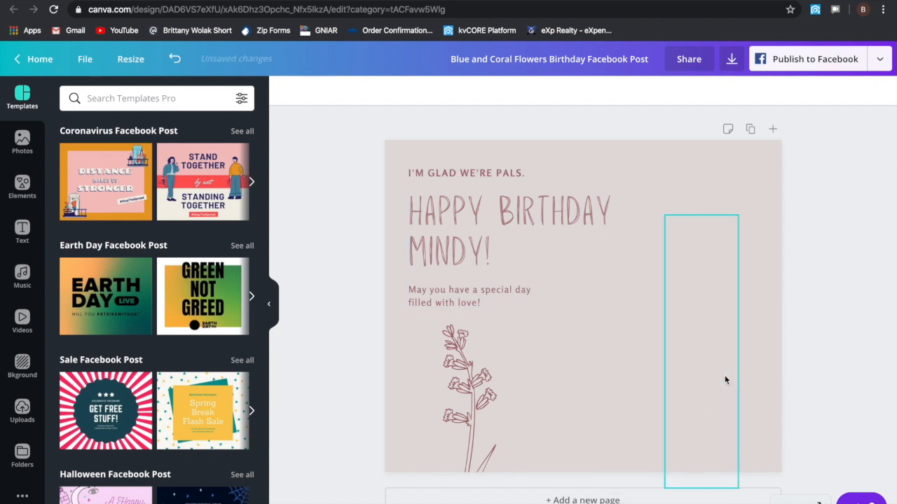
pyautogui.click(489, 402)
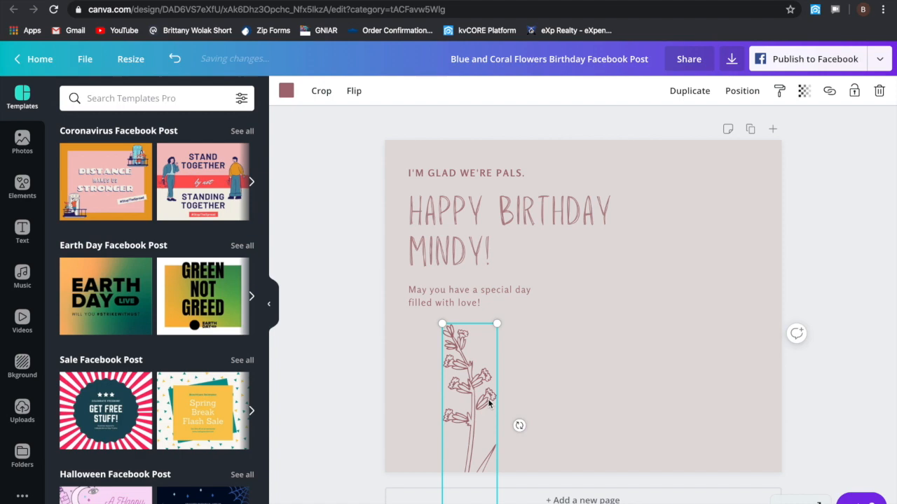
pyautogui.press('Delete')
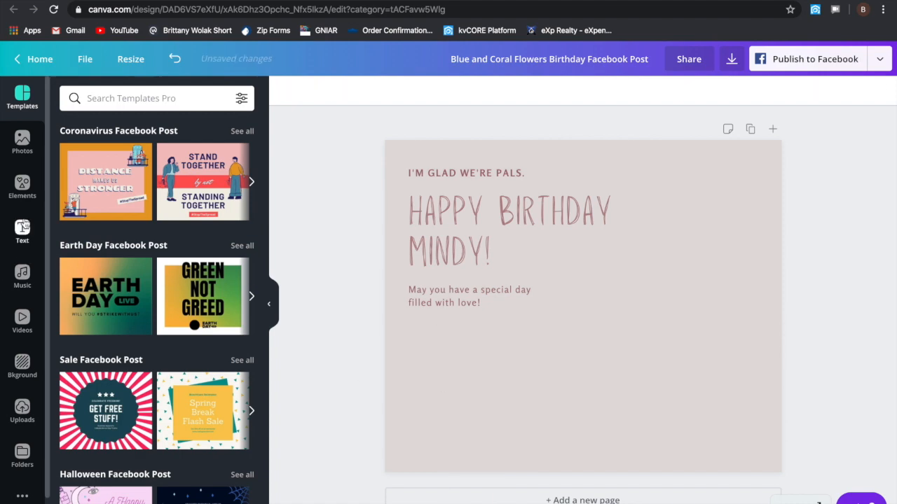
# Step: Search the elements for "birthday cake", try the two-tier pink cake graphic in the page's lower right corner, and delete it
pyautogui.click(23, 188)
pyautogui.click(162, 99)
pyautogui.write('birthday cake')
pyautogui.press('Return')
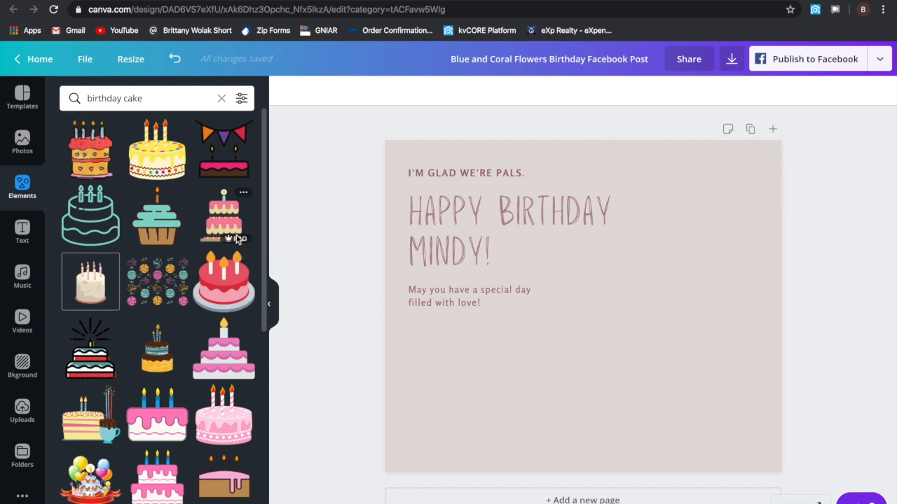
pyautogui.moveTo(226, 228); pyautogui.dragTo(557, 230)
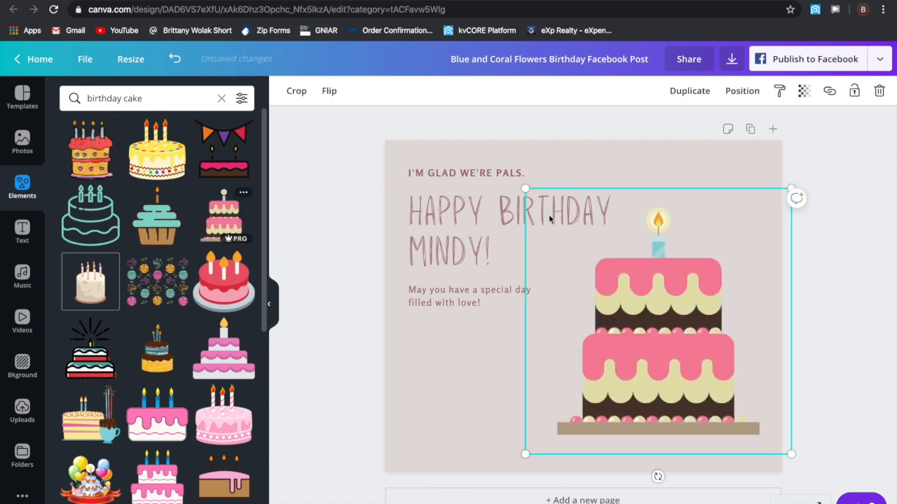
pyautogui.moveTo(551, 212); pyautogui.dragTo(620, 284)
pyautogui.click(510, 324)
pyautogui.click(715, 397)
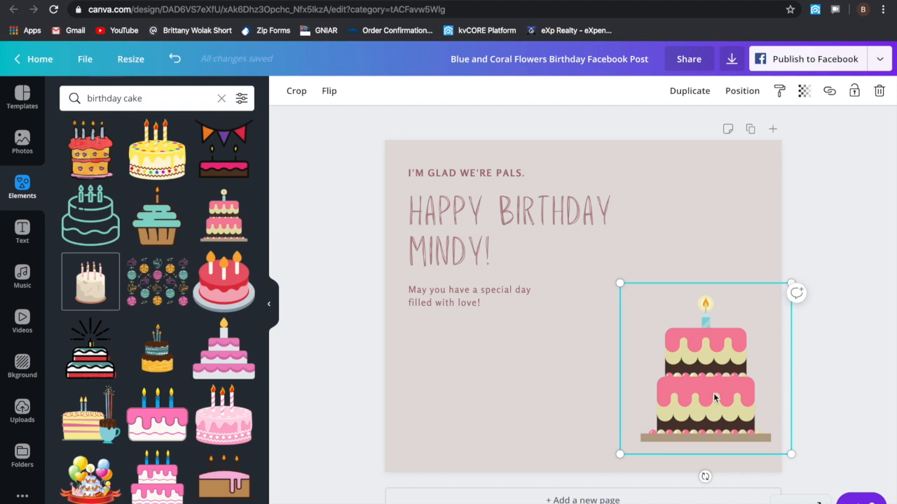
pyautogui.press('Delete')
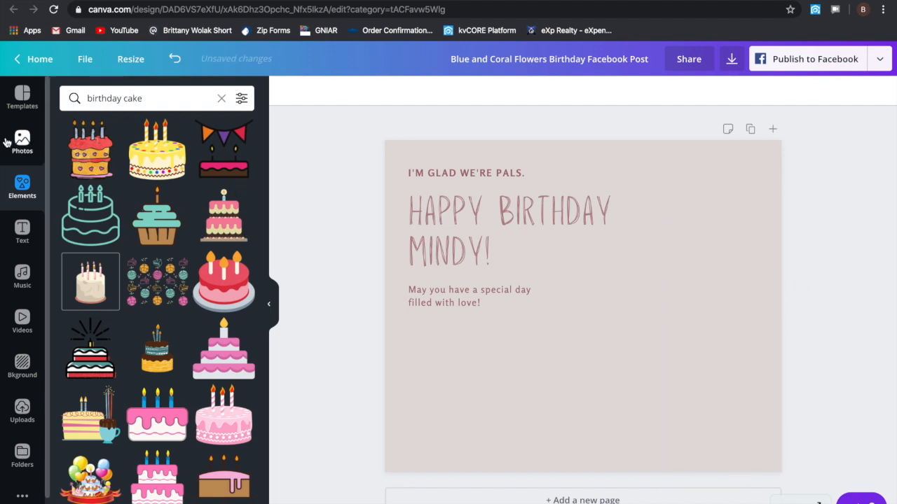
# Step: Search the photos for "birthday cake" and add the photo of colorful cupcakes with sparklers on a white stand
pyautogui.click(23, 144)
pyautogui.click(189, 100)
pyautogui.write('birthday cake')
pyautogui.press('Return')
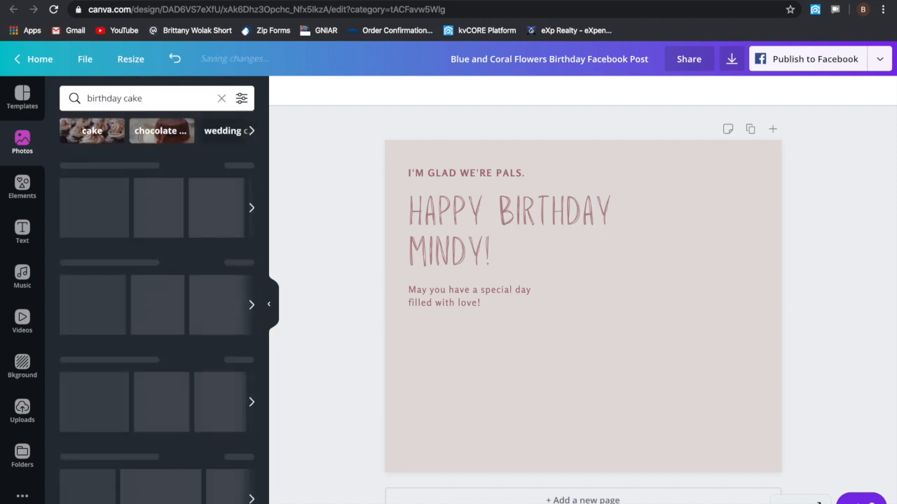
pyautogui.moveTo(137, 349)
pyautogui.scroll(-2, 136, 348)
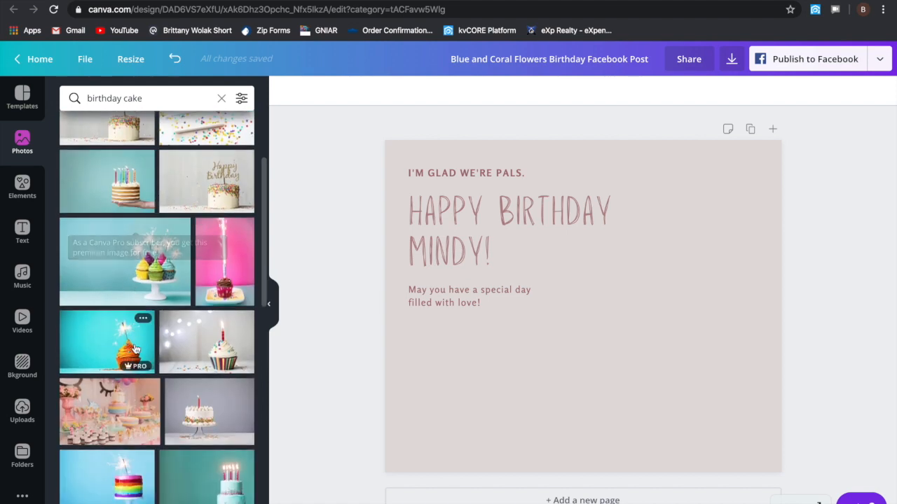
pyautogui.click(147, 262)
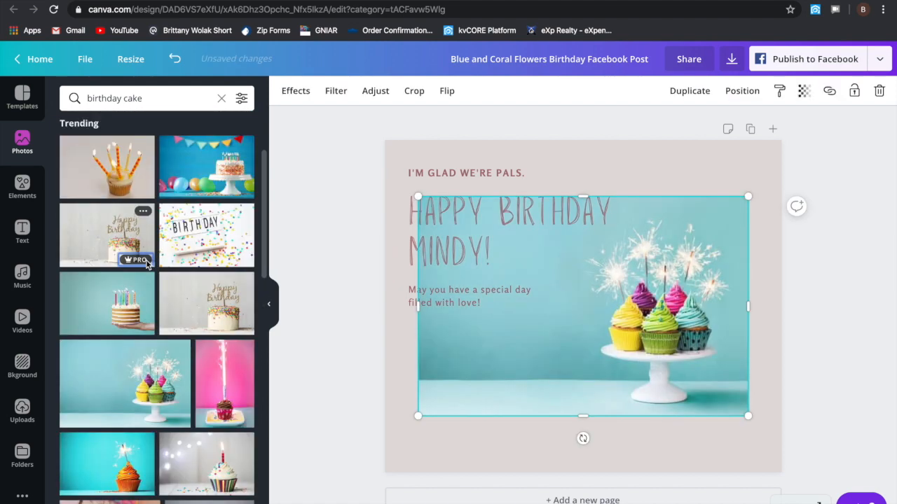
# Step: Shift the text group slightly up and left, and fit the cupcake photo into the page's lower right corner at about 577 by 385 px
pyautogui.click(622, 266)
pyautogui.moveTo(622, 266)
pyautogui.mouseDown()
pyautogui.moveTo(641, 335)
pyautogui.moveTo(618, 239)
pyautogui.moveTo(613, 256)
pyautogui.mouseUp()
pyautogui.click(731, 361)
pyautogui.moveTo(731, 361); pyautogui.dragTo(772, 424)
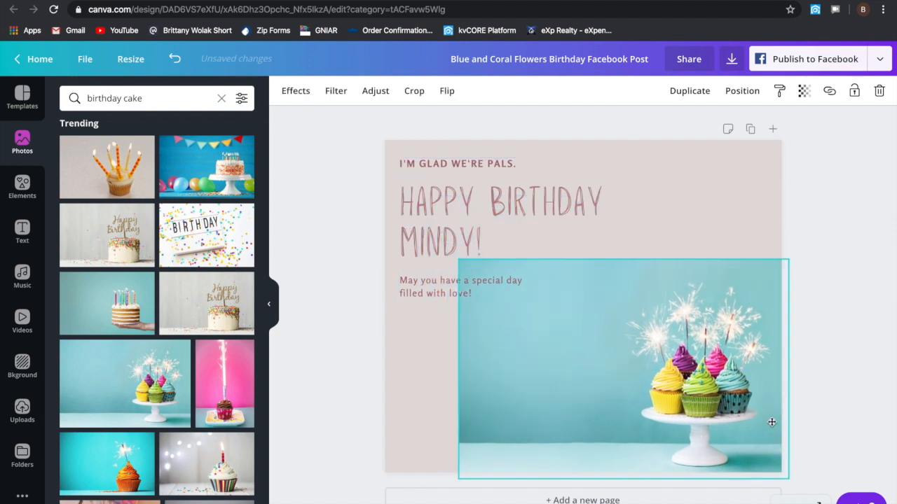
pyautogui.moveTo(456, 257); pyautogui.dragTo(631, 357)
pyautogui.moveTo(715, 409); pyautogui.dragTo(621, 321)
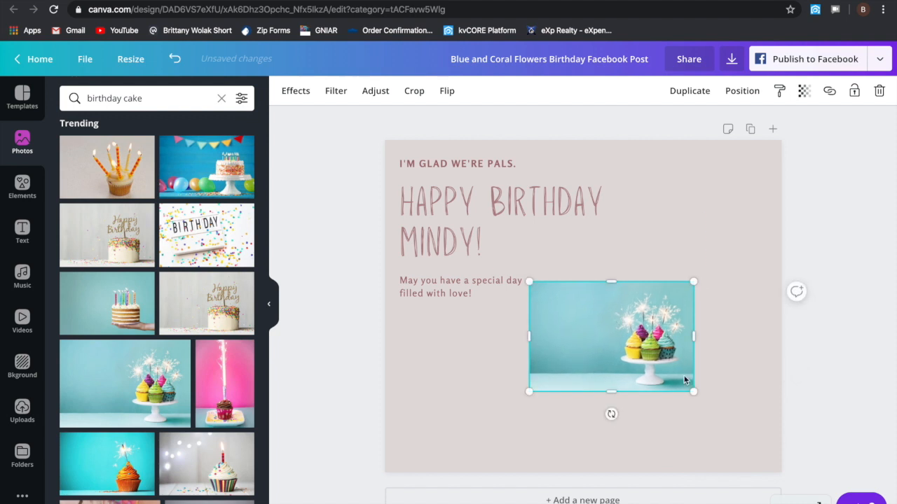
pyautogui.moveTo(694, 391); pyautogui.dragTo(770, 440)
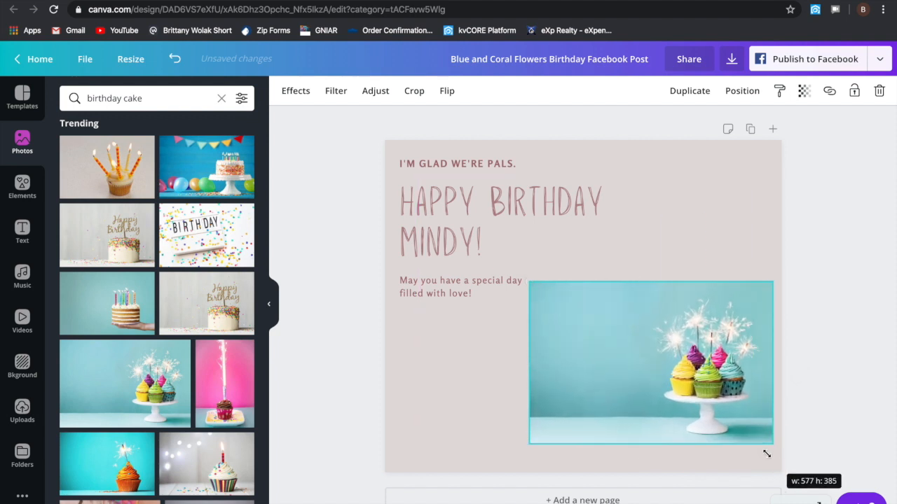
pyautogui.moveTo(710, 419); pyautogui.dragTo(708, 439)
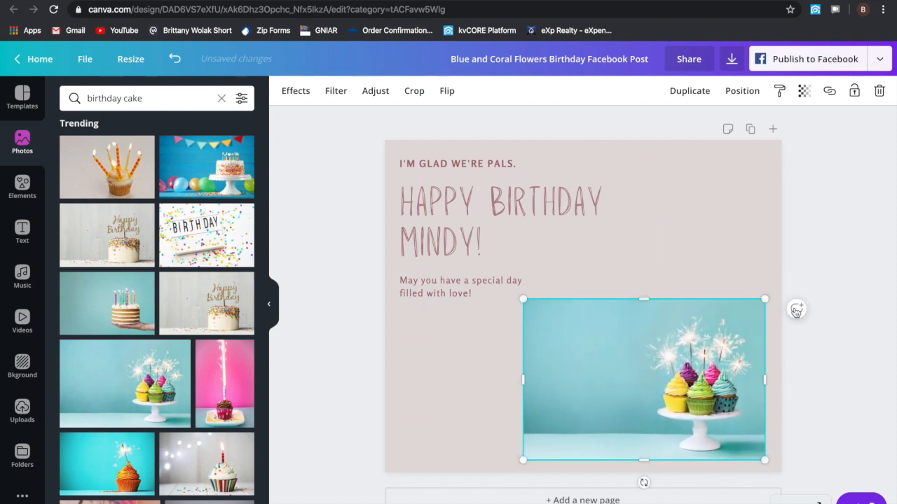
pyautogui.click(823, 281)
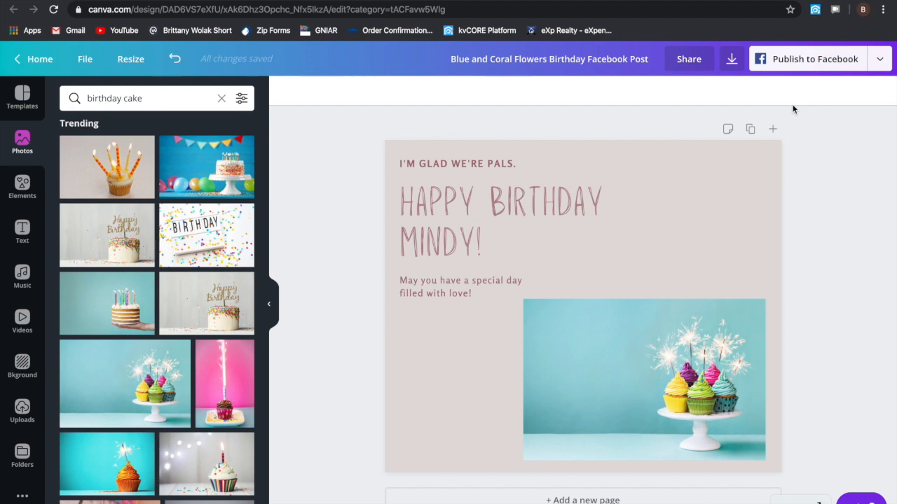
# Step: Add the round mauve Britt's Real Estate logo from the uploaded images and shrink it into the page's lower left corner
pyautogui.click(23, 414)
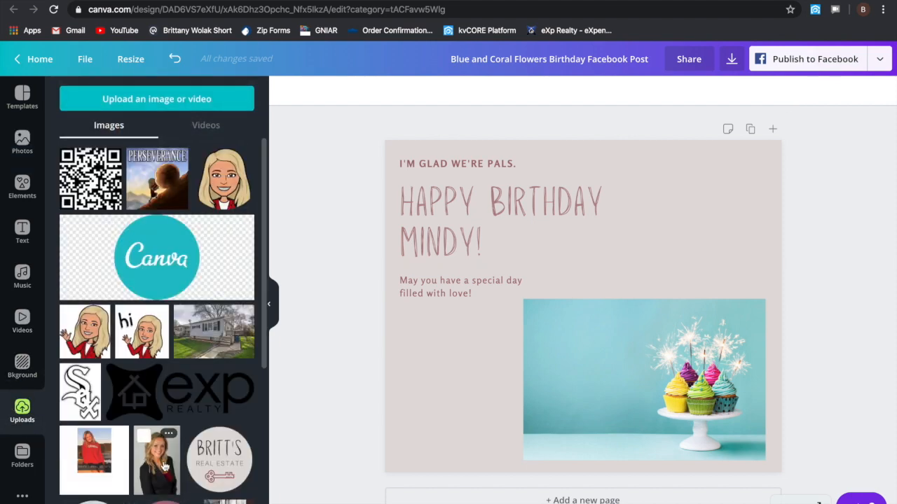
pyautogui.moveTo(219, 459); pyautogui.dragTo(510, 430)
pyautogui.moveTo(587, 449); pyautogui.dragTo(567, 301)
pyautogui.moveTo(643, 460); pyautogui.dragTo(433, 425)
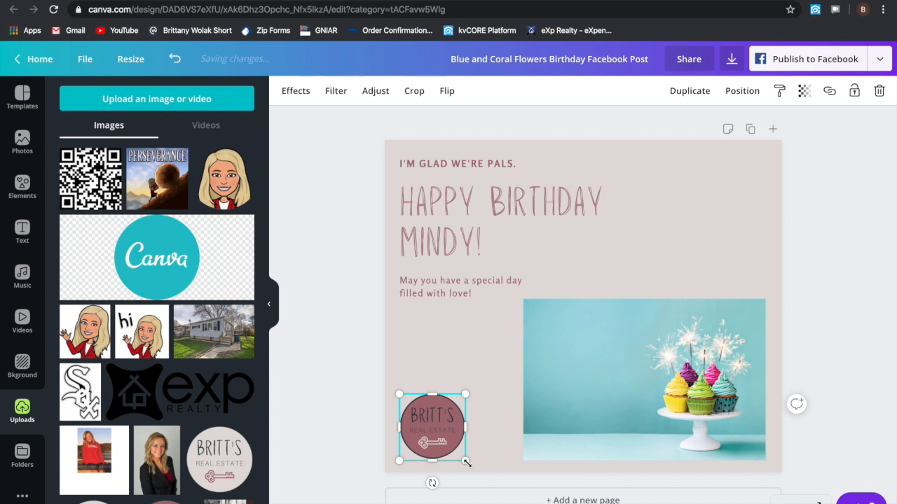
pyautogui.moveTo(467, 461); pyautogui.dragTo(448, 452)
pyautogui.click(467, 399)
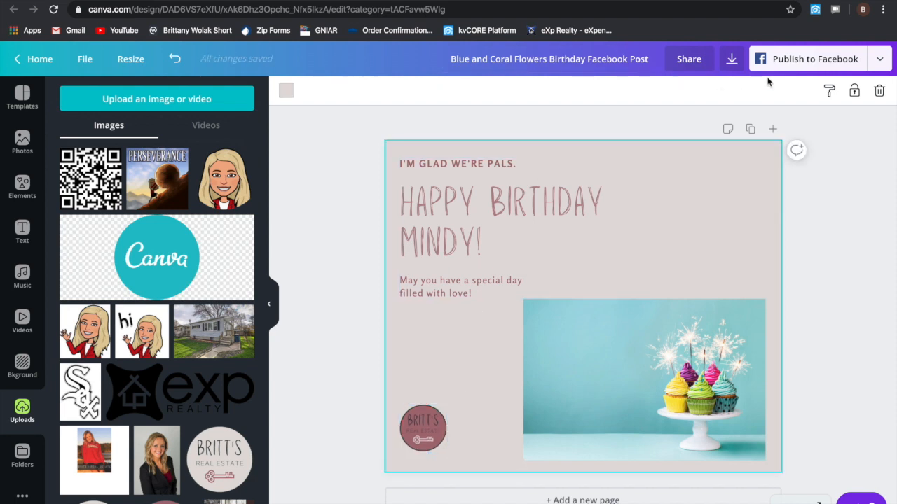
# Step: Open the download settings and review the available file types, keeping PNG
pyautogui.click(729, 58)
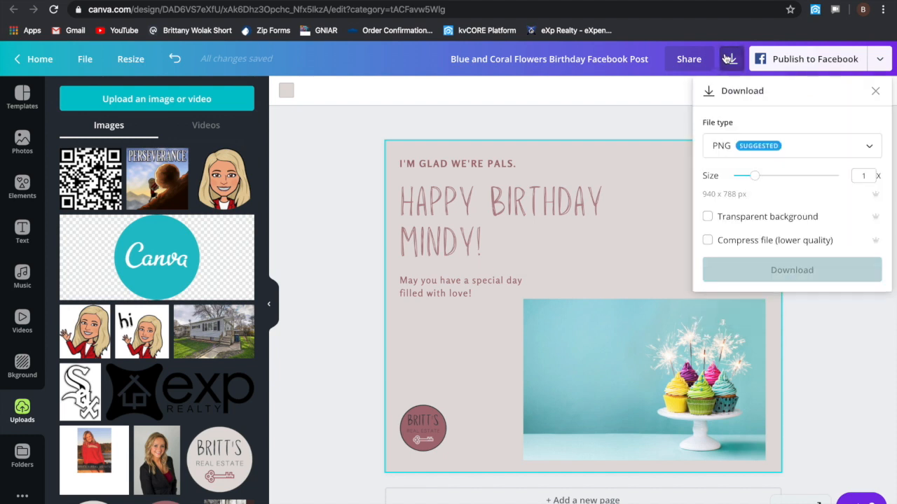
pyautogui.click(873, 145)
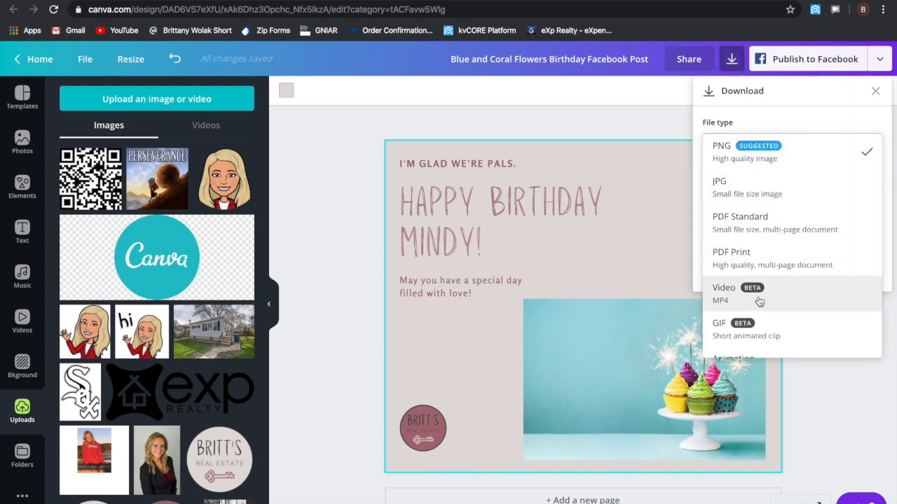
pyautogui.click(875, 77)
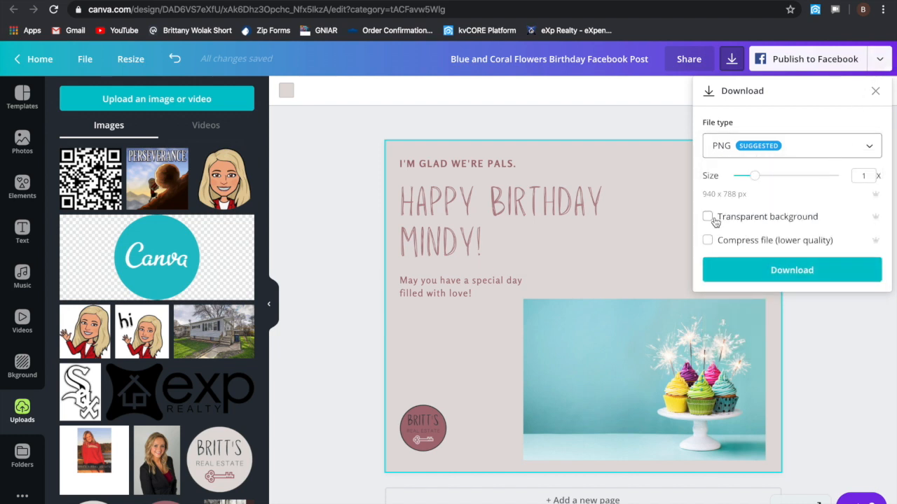
# Step: Close the download settings, return to the home page and show the next set of design types for creating a design
pyautogui.click(652, 121)
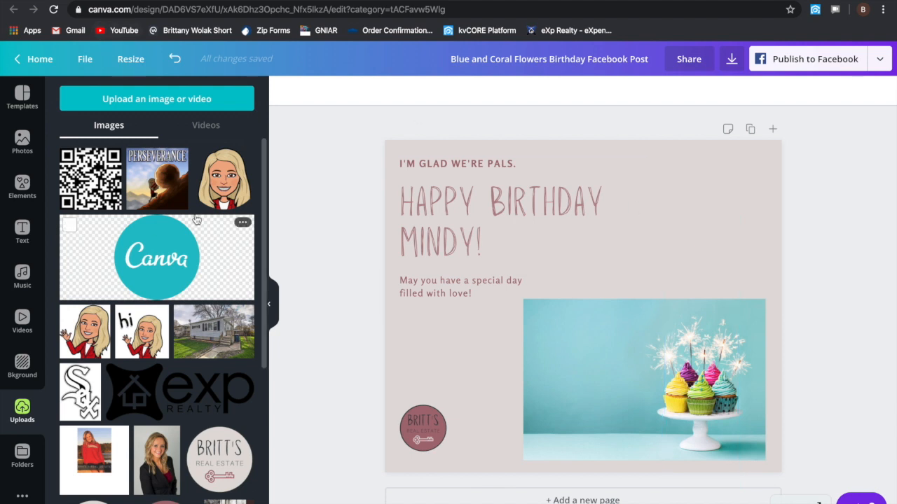
pyautogui.click(39, 69)
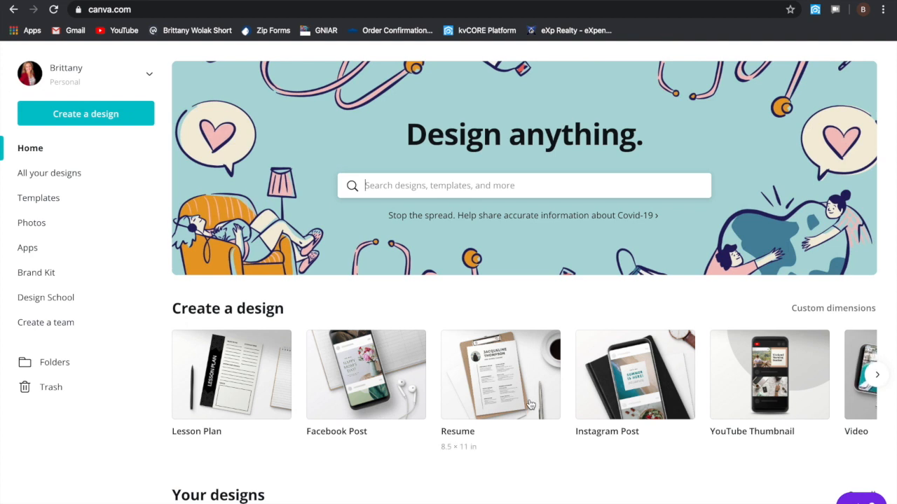
pyautogui.scroll(-1, 529, 403)
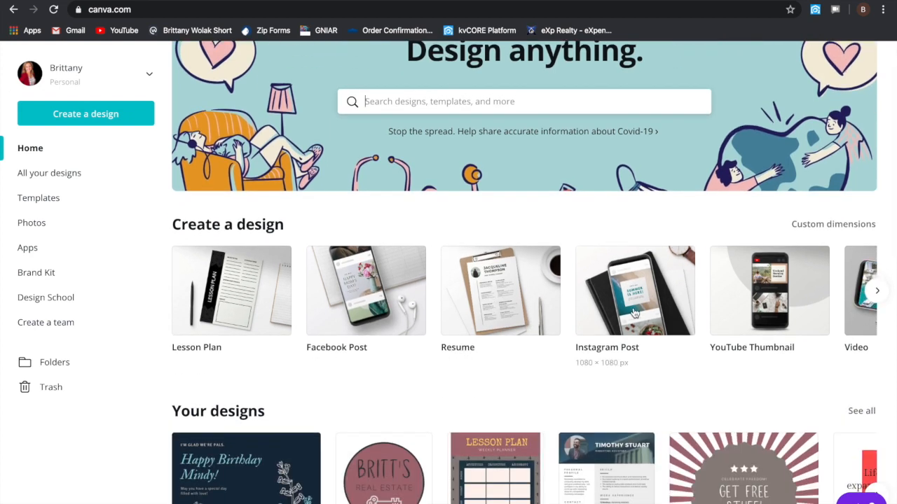
pyautogui.click(876, 292)
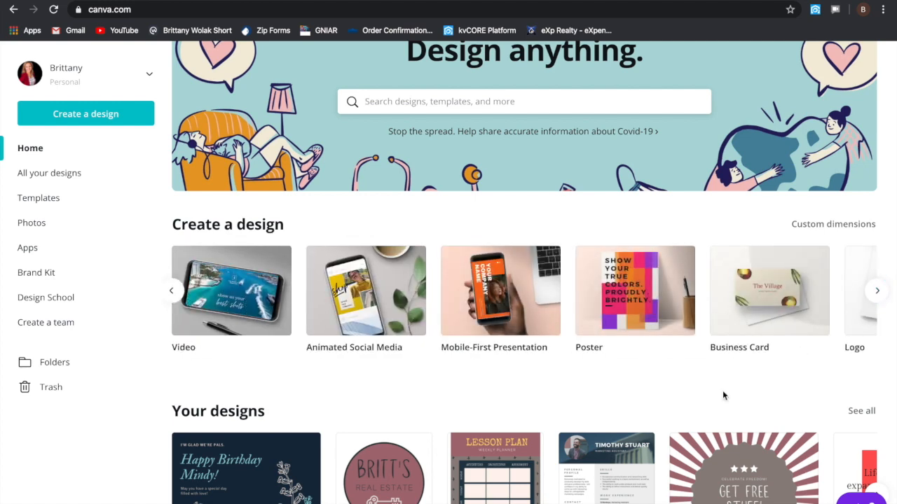
# Step: Browse the home page's recent designs and template categories through to YouTube Channel Art, and open the overview of all your designs
pyautogui.scroll(-1, 722, 390)
pyautogui.scroll(-1, 722, 390)
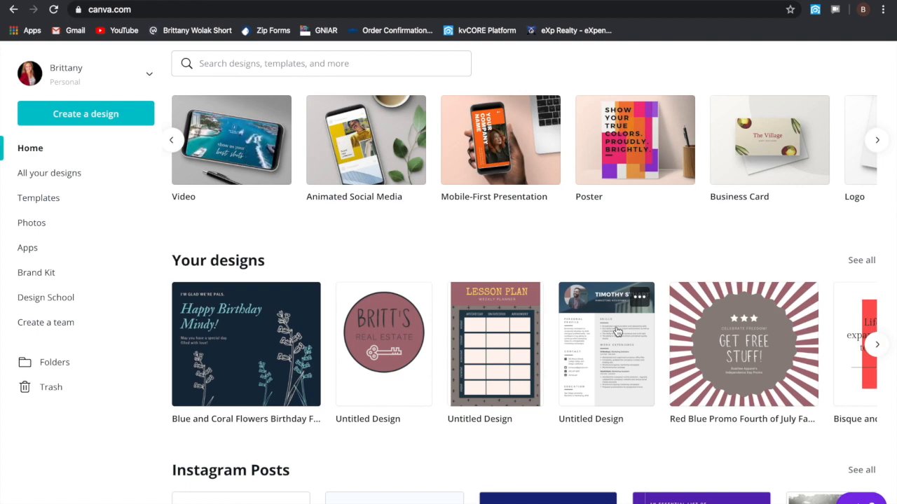
pyautogui.scroll(-4, 515, 396)
pyautogui.scroll(-9, 515, 396)
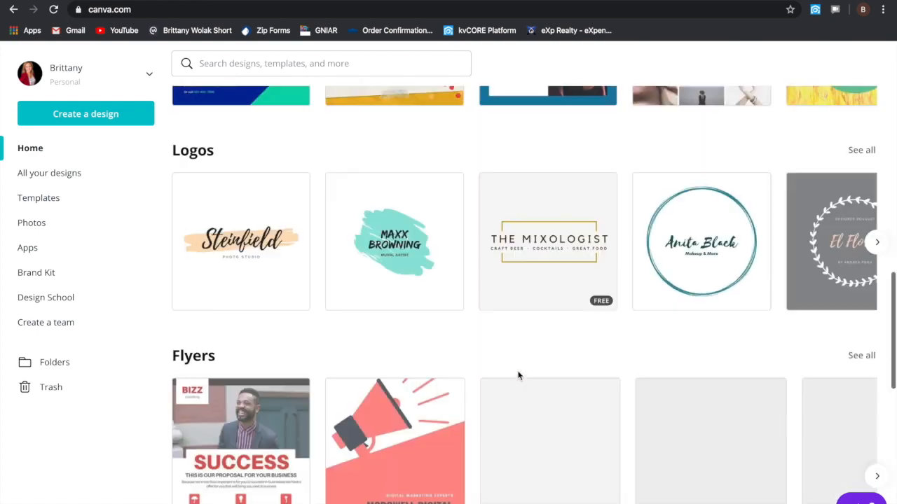
pyautogui.scroll(-4, 517, 376)
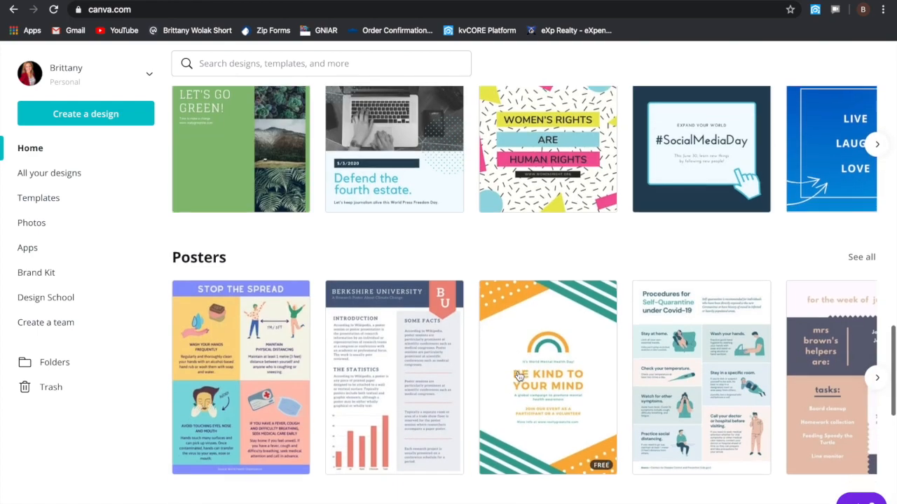
pyautogui.scroll(-8, 517, 377)
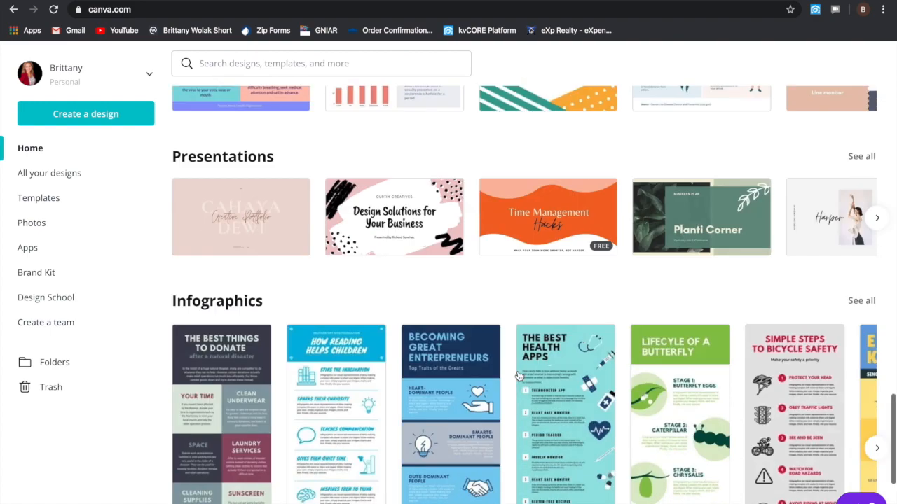
pyautogui.scroll(-6, 519, 377)
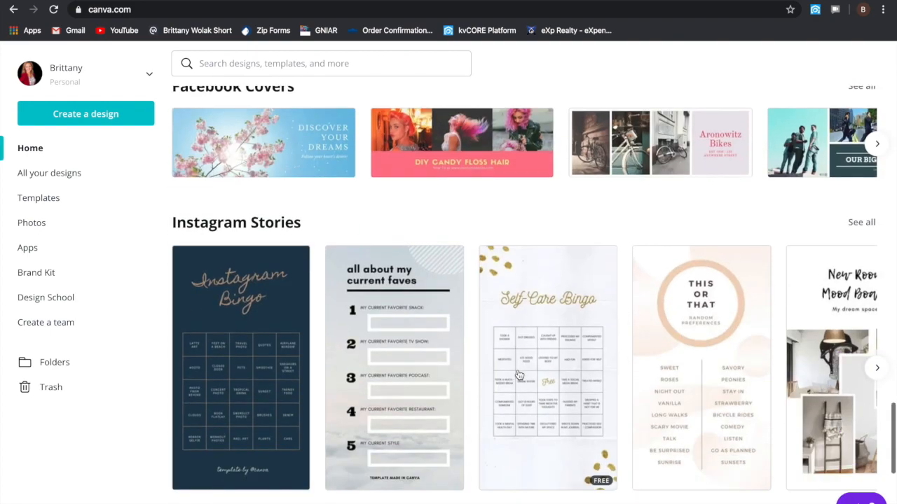
pyautogui.scroll(-7, 519, 375)
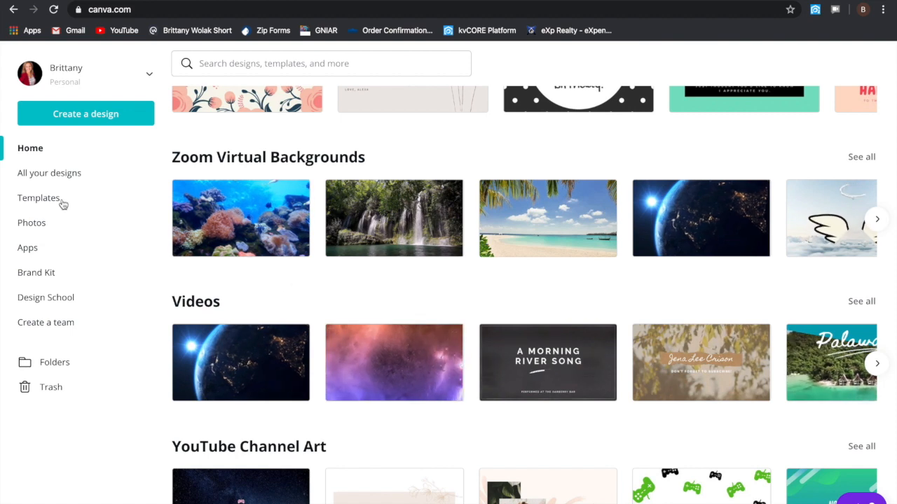
pyautogui.click(41, 181)
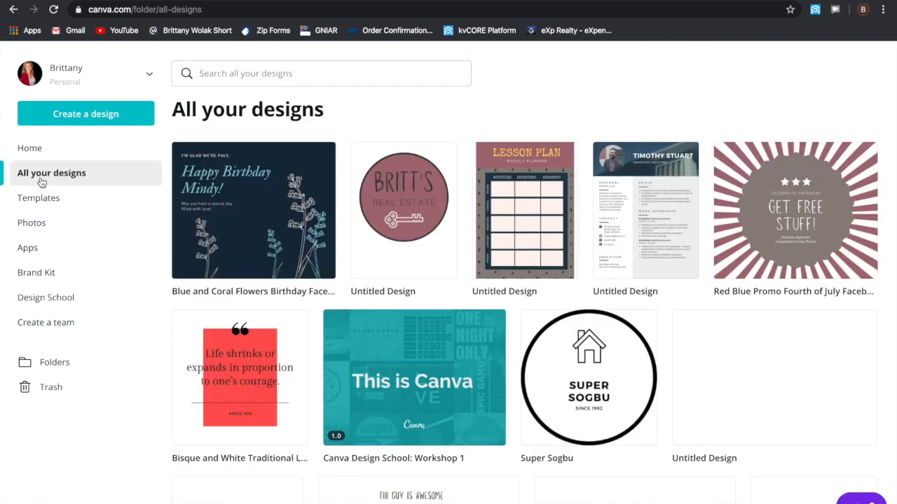